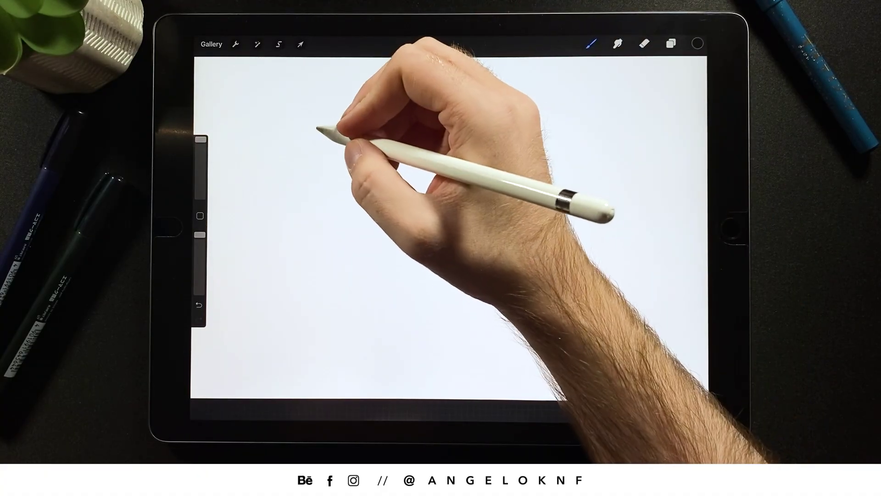
Hand-letter the word "dream" in black brush script across the upper half of the canvas.
{"action": "left_click_drag", "start_coordinate": [315, 118], "coordinate": [297, 165]}
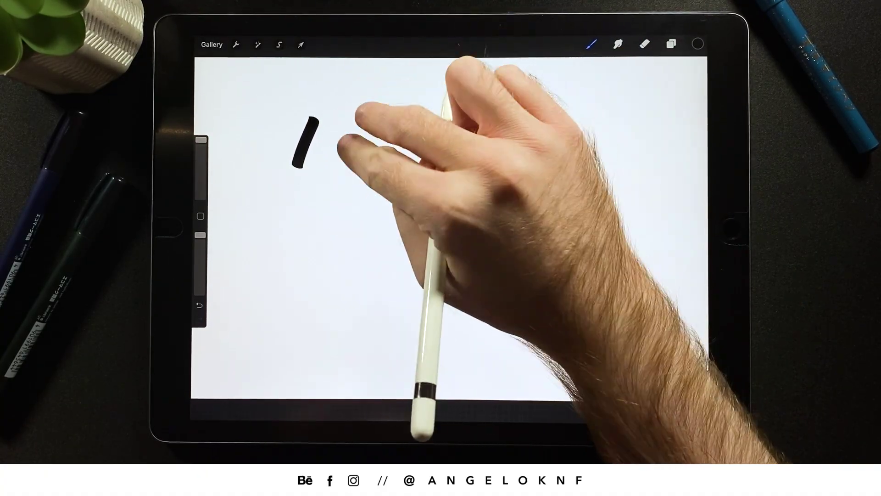
{"action": "left_click", "coordinate": [363, 138]}
{"action": "mouse_move", "coordinate": [349, 151]}
{"action": "left_mouse_down"}
{"action": "mouse_move", "coordinate": [382, 92]}
{"action": "mouse_move", "coordinate": [386, 106]}
{"action": "mouse_move", "coordinate": [353, 167]}
{"action": "mouse_move", "coordinate": [385, 142]}
{"action": "mouse_move", "coordinate": [380, 187]}
{"action": "mouse_move", "coordinate": [404, 155]}
{"action": "mouse_move", "coordinate": [452, 149]}
{"action": "mouse_move", "coordinate": [390, 195]}
{"action": "left_mouse_up"}
{"action": "left_click_drag", "start_coordinate": [479, 147], "coordinate": [457, 189]}
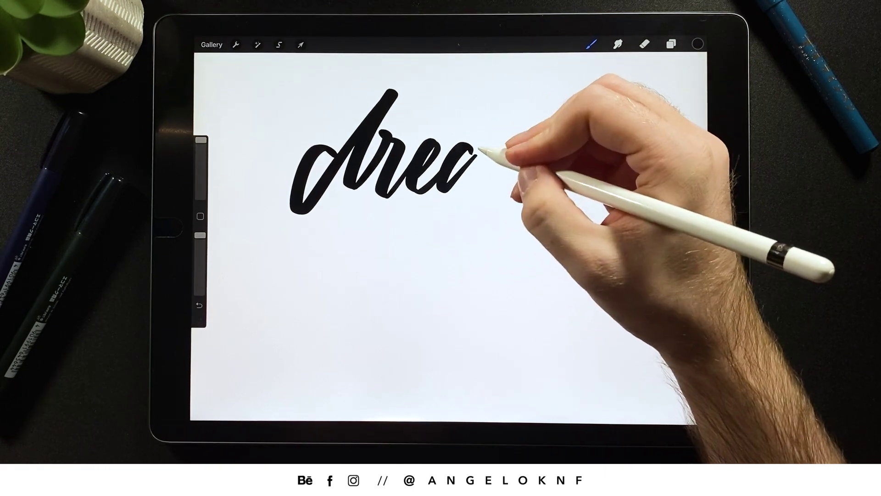
{"action": "mouse_move", "coordinate": [483, 146]}
{"action": "left_mouse_down"}
{"action": "mouse_move", "coordinate": [503, 146]}
{"action": "mouse_move", "coordinate": [500, 182]}
{"action": "mouse_move", "coordinate": [537, 134]}
{"action": "mouse_move", "coordinate": [531, 176]}
{"action": "mouse_move", "coordinate": [548, 149]}
{"action": "mouse_move", "coordinate": [562, 197]}
{"action": "left_mouse_up"}
{"action": "key", "text": "ctrl+z"}
{"action": "left_click", "coordinate": [591, 44]}
{"action": "left_click", "coordinate": [635, 250]}
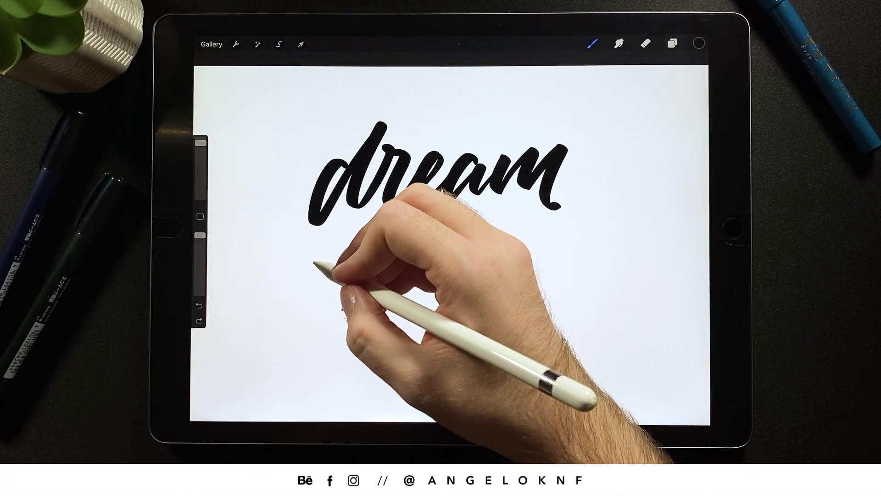
Hand-letter the word "Big" in thick black script below "dream" and undo the last trial stroke above it.
{"action": "mouse_move", "coordinate": [321, 244]}
{"action": "left_mouse_down"}
{"action": "mouse_move", "coordinate": [365, 243]}
{"action": "mouse_move", "coordinate": [363, 289]}
{"action": "mouse_move", "coordinate": [285, 383]}
{"action": "mouse_move", "coordinate": [413, 273]}
{"action": "mouse_move", "coordinate": [398, 321]}
{"action": "mouse_move", "coordinate": [457, 272]}
{"action": "mouse_move", "coordinate": [441, 325]}
{"action": "mouse_move", "coordinate": [506, 257]}
{"action": "mouse_move", "coordinate": [423, 404]}
{"action": "left_mouse_up"}
{"action": "left_click", "coordinate": [301, 44]}
{"action": "left_click", "coordinate": [592, 43]}
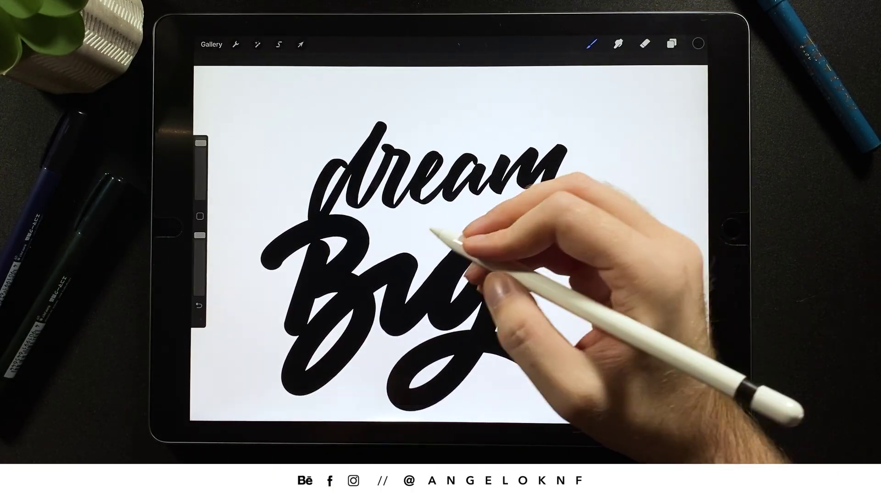
{"action": "left_click", "coordinate": [420, 236]}
{"action": "key", "text": "ctrl+z"}
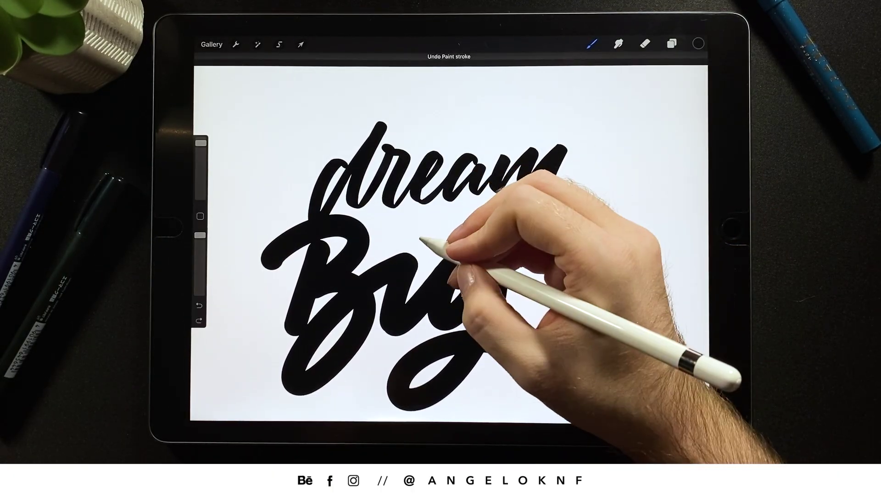
Select the lettering layers together from Layer 17 downwards and adjust them with the Transform tool.
{"action": "left_click", "coordinate": [672, 43]}
{"action": "left_click_drag", "start_coordinate": [597, 121], "coordinate": [651, 122]}
{"action": "left_click_drag", "start_coordinate": [596, 147], "coordinate": [652, 147]}
{"action": "left_click_drag", "start_coordinate": [597, 173], "coordinate": [652, 173]}
{"action": "left_click_drag", "start_coordinate": [597, 199], "coordinate": [652, 199]}
{"action": "left_click_drag", "start_coordinate": [597, 224], "coordinate": [651, 225]}
{"action": "left_click_drag", "start_coordinate": [597, 250], "coordinate": [652, 250]}
{"action": "left_click_drag", "start_coordinate": [596, 276], "coordinate": [651, 276]}
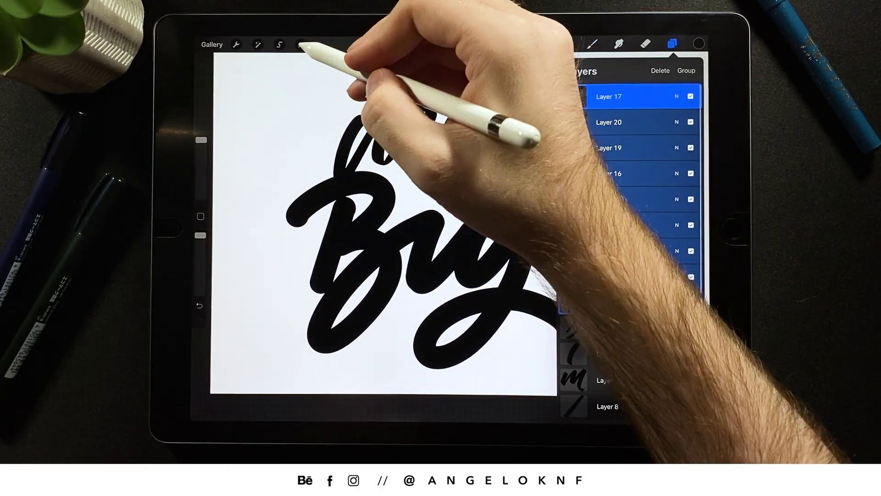
{"action": "left_click", "coordinate": [300, 44]}
{"action": "left_click", "coordinate": [592, 43]}
{"action": "scroll", "coordinate": [496, 283], "scroll_direction": "up", "scroll_amount": 3}
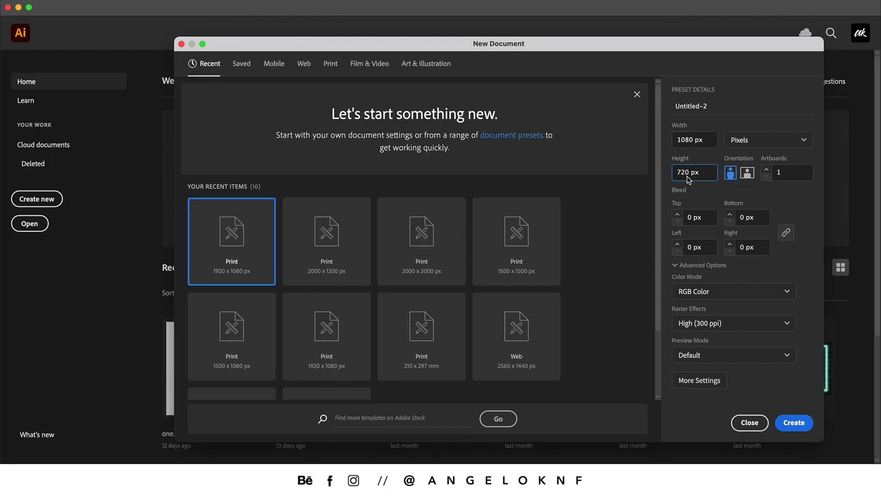
Create a 1080 × 720 px RGB document in Adobe Illustrator and place Untitled_Artwork 2.psd in it.
{"action": "left_click", "coordinate": [795, 421]}
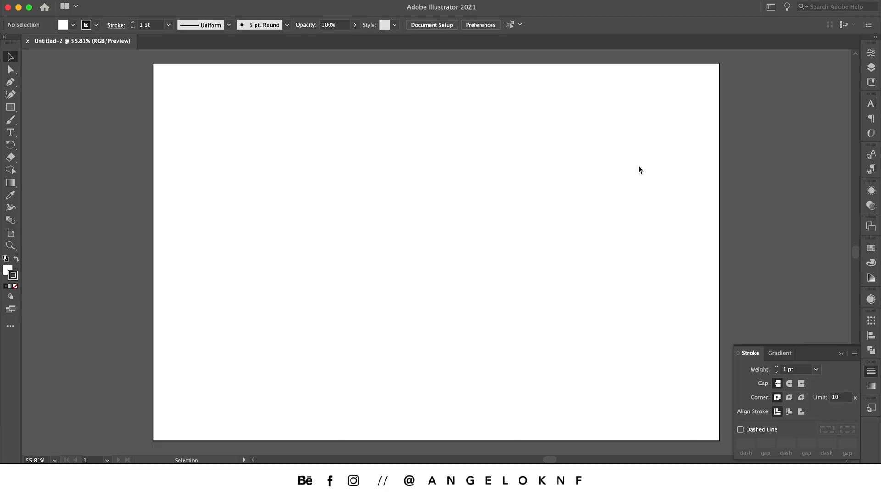
{"action": "left_click", "coordinate": [505, 261]}
{"action": "key", "text": "super+minus"}
{"action": "key", "text": "super+minus"}
{"action": "key", "text": "super+minus"}
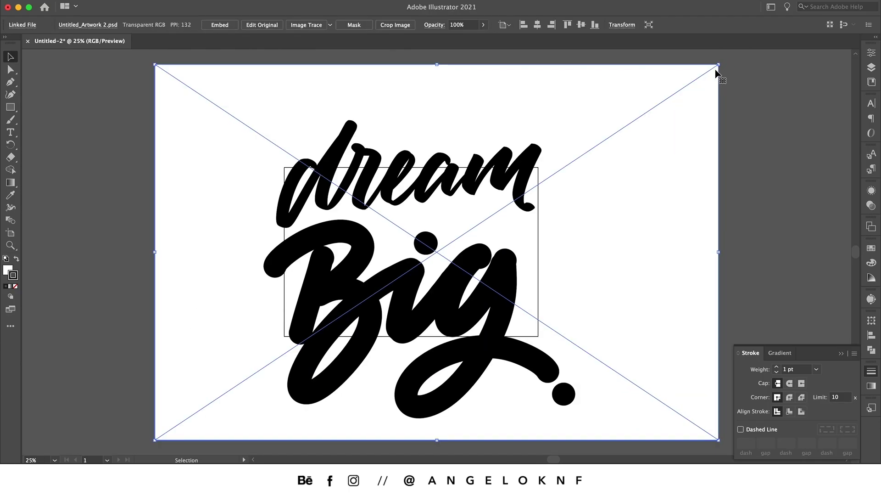
Scale the placed lettering image down proportionally and move it so the lettering sits over the artboard.
{"action": "left_click_drag", "start_coordinate": [718, 66], "coordinate": [603, 137], "text": "alt+shift"}
{"action": "left_click_drag", "start_coordinate": [504, 238], "coordinate": [493, 224]}
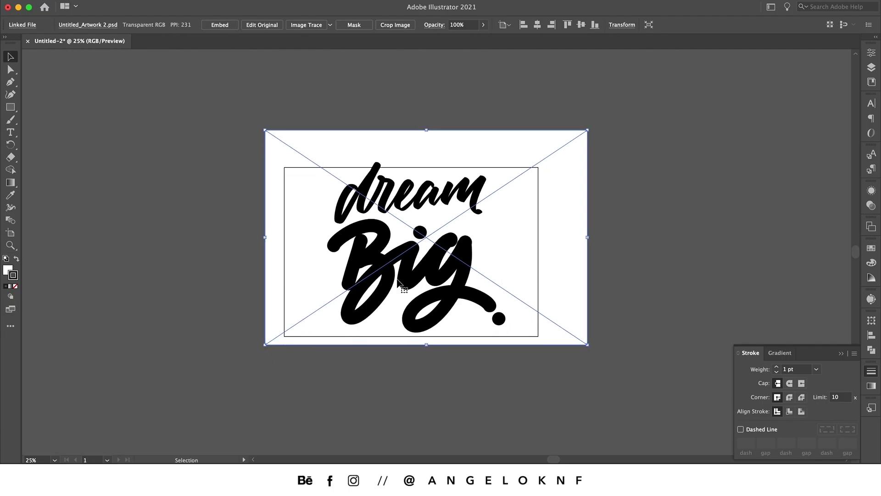
{"action": "key", "text": "z"}
{"action": "left_click_drag", "start_coordinate": [397, 280], "coordinate": [553, 182]}
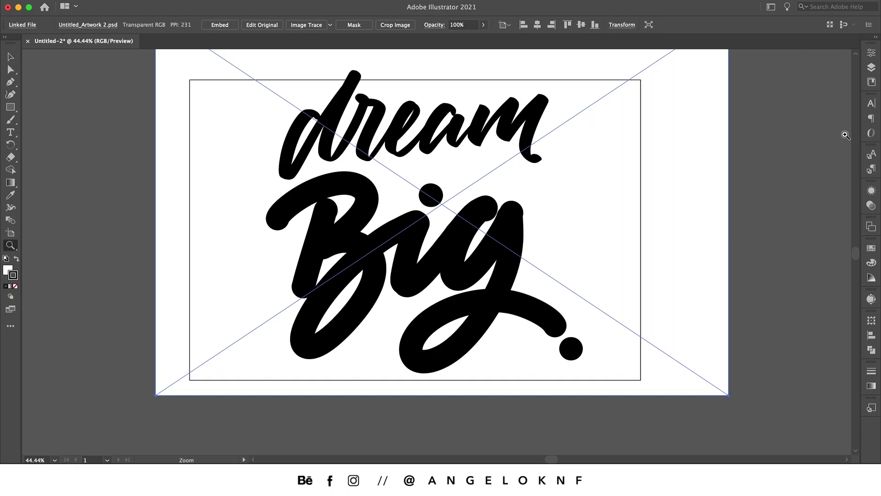
Lower the placed image's opacity to 42%.
{"action": "left_click", "coordinate": [871, 205]}
{"action": "left_click", "coordinate": [849, 201]}
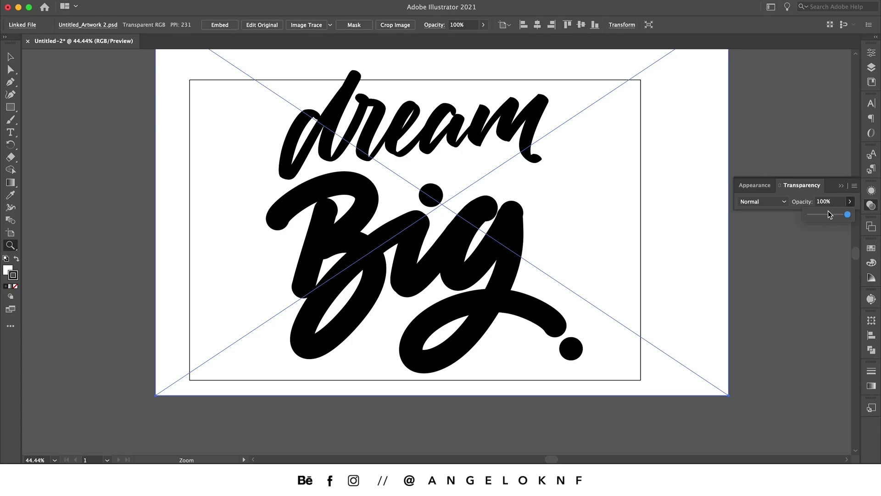
{"action": "left_click_drag", "start_coordinate": [849, 214], "coordinate": [826, 217]}
Lock Layer 1 with the sketch image and add a new layer for the tracing.
{"action": "left_click", "coordinate": [870, 68]}
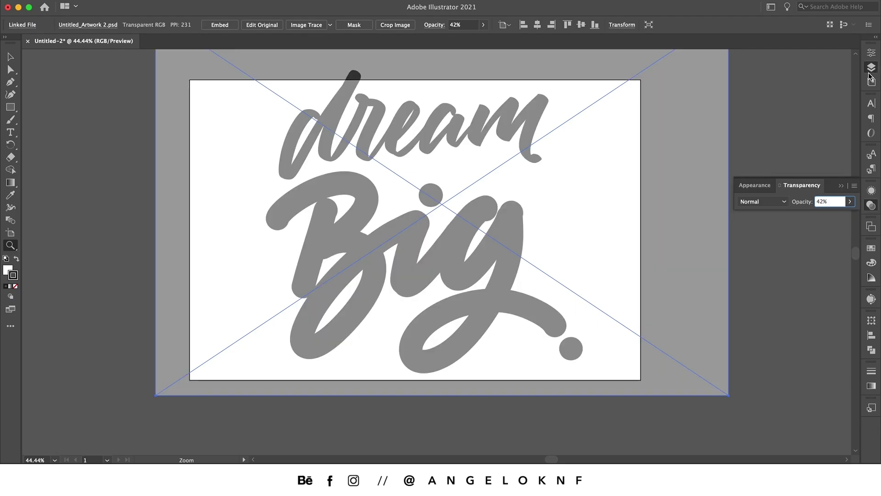
{"action": "left_click", "coordinate": [749, 65]}
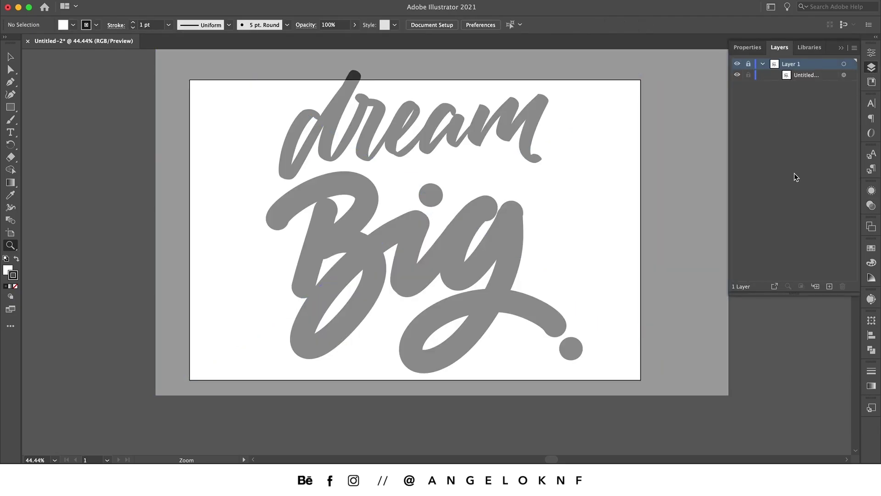
{"action": "left_click", "coordinate": [830, 286]}
{"action": "left_click", "coordinate": [603, 182]}
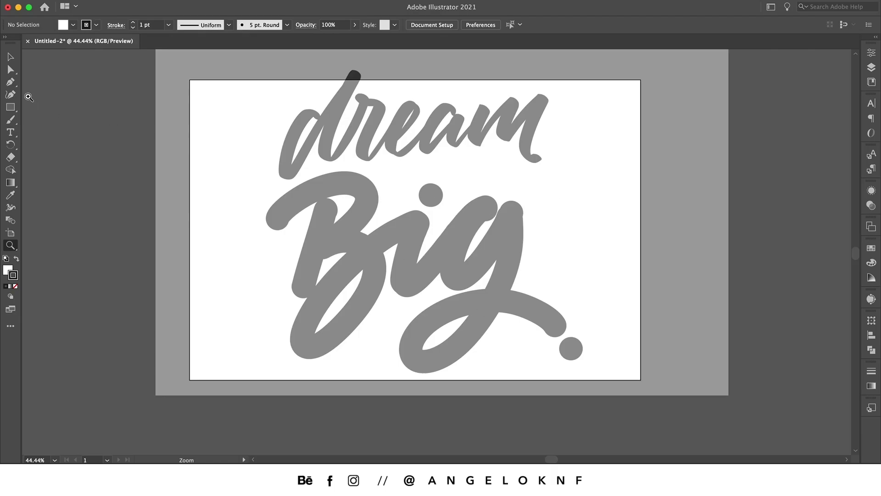
Trace the upper bowl of the B along its centre with the Pen tool and remove the path's fill.
{"action": "left_click", "coordinate": [11, 82]}
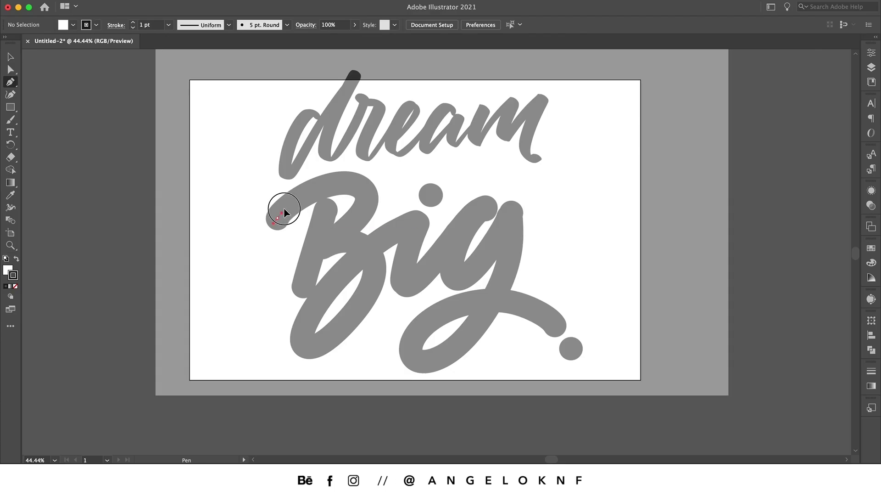
{"action": "left_click_drag", "start_coordinate": [287, 202], "coordinate": [289, 202]}
{"action": "left_click_drag", "start_coordinate": [368, 194], "coordinate": [377, 218]}
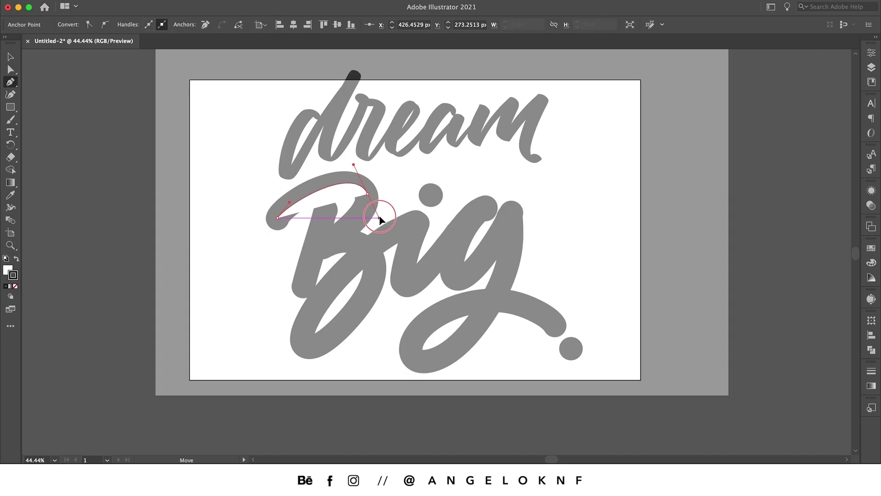
{"action": "left_click", "coordinate": [323, 241]}
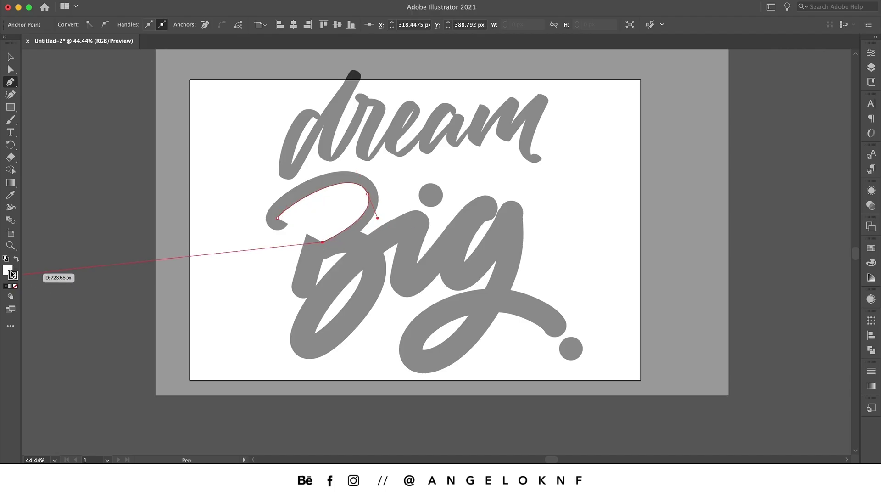
{"action": "left_click", "coordinate": [14, 285]}
Continue the path through the B's lower bowl and bottom loop up to the top of the i, and end it.
{"action": "left_click_drag", "start_coordinate": [371, 260], "coordinate": [371, 288]}
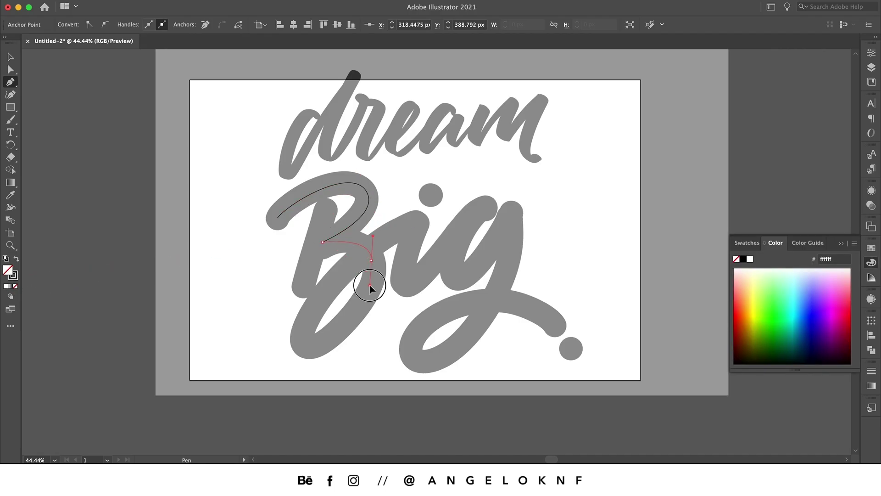
{"action": "left_click", "coordinate": [307, 348]}
{"action": "left_click_drag", "start_coordinate": [415, 222], "coordinate": [545, 146]}
{"action": "left_click", "coordinate": [415, 222]}
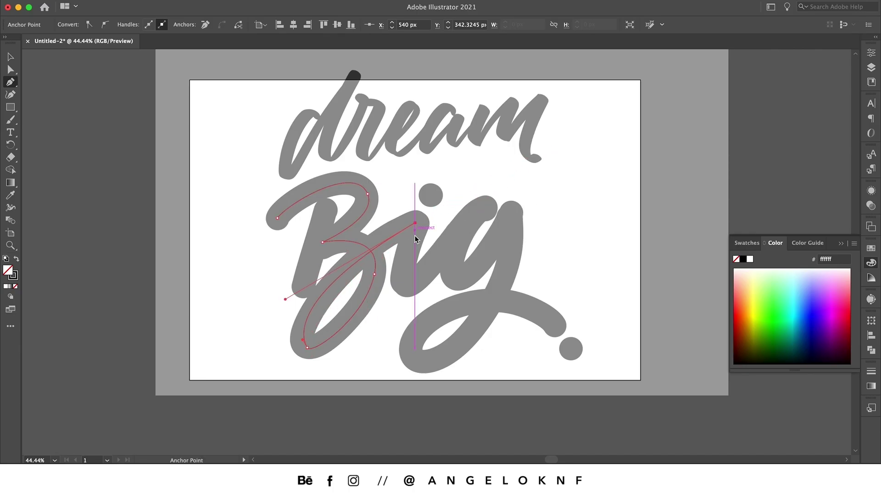
{"action": "key", "text": "Escape"}
Trace the B's stem and the i's stroke leading up to the top of the g as two separate open paths.
{"action": "left_click", "coordinate": [324, 211]}
{"action": "left_click", "coordinate": [304, 285]}
{"action": "key", "text": "Escape"}
{"action": "left_click", "coordinate": [419, 219]}
{"action": "left_click_drag", "start_coordinate": [409, 282], "coordinate": [423, 275]}
{"action": "mouse_move", "coordinate": [479, 210]}
{"action": "left_mouse_down"}
{"action": "mouse_move", "coordinate": [489, 210]}
{"action": "mouse_move", "coordinate": [486, 202]}
{"action": "left_mouse_up"}
Trace the g's bowl, stem, descender loop and tail as one path and refine the curve at its upper tip.
{"action": "left_click_drag", "start_coordinate": [457, 275], "coordinate": [478, 304]}
{"action": "left_click_drag", "start_coordinate": [512, 214], "coordinate": [516, 198]}
{"action": "left_click", "coordinate": [522, 287]}
{"action": "left_click_drag", "start_coordinate": [422, 361], "coordinate": [451, 375]}
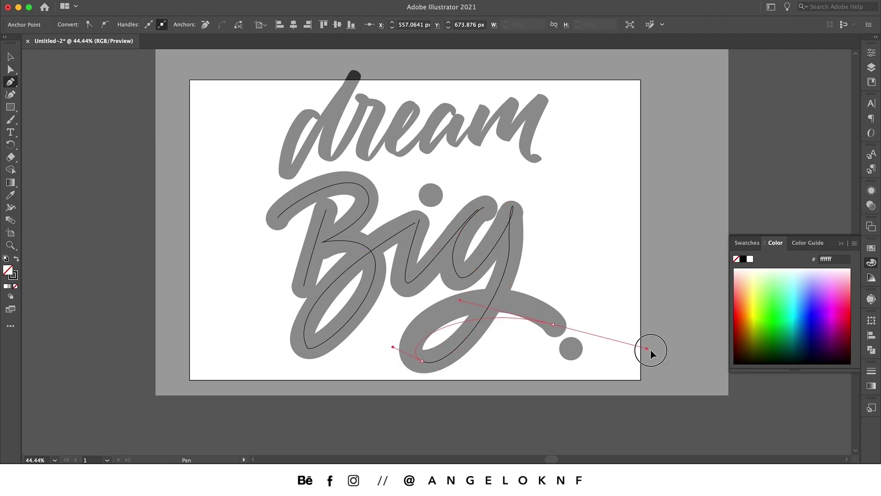
{"action": "left_click_drag", "start_coordinate": [483, 299], "coordinate": [535, 297]}
{"action": "left_click", "coordinate": [557, 326]}
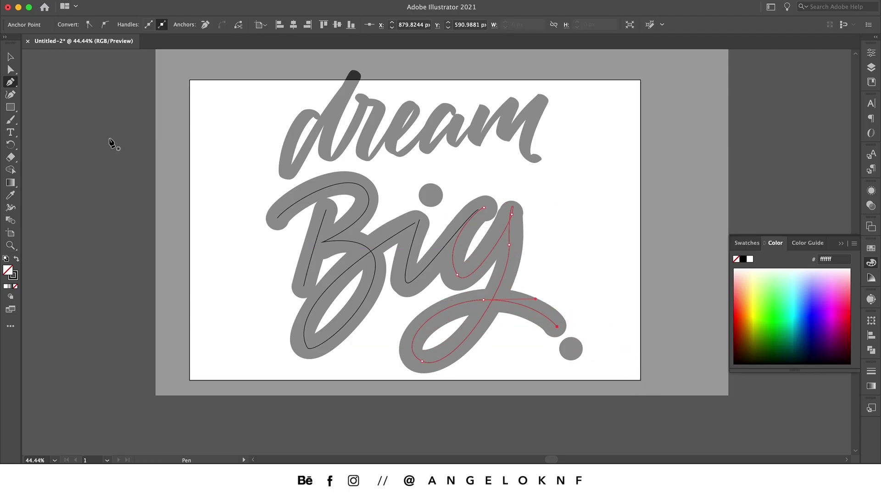
{"action": "left_click_drag", "start_coordinate": [511, 214], "coordinate": [510, 193]}
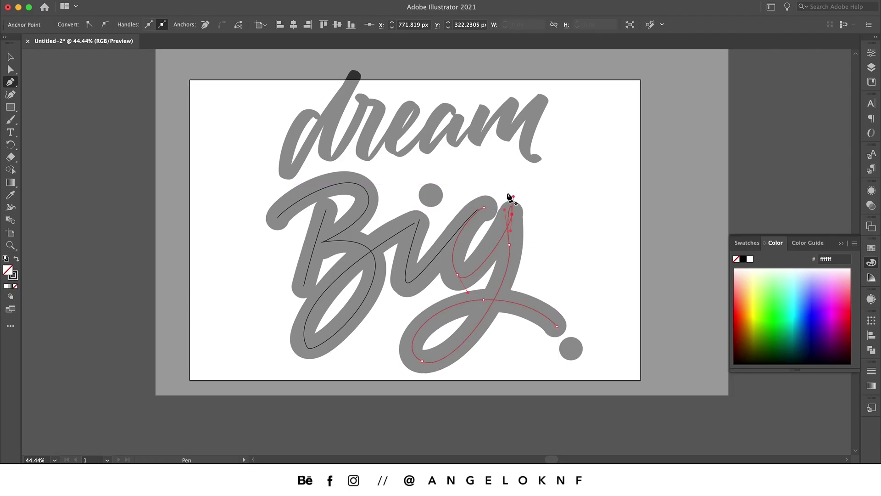
Draw two circles about 58 px wide with the Ellipse tool over the i's dot and the full stop.
{"action": "left_click", "coordinate": [10, 107]}
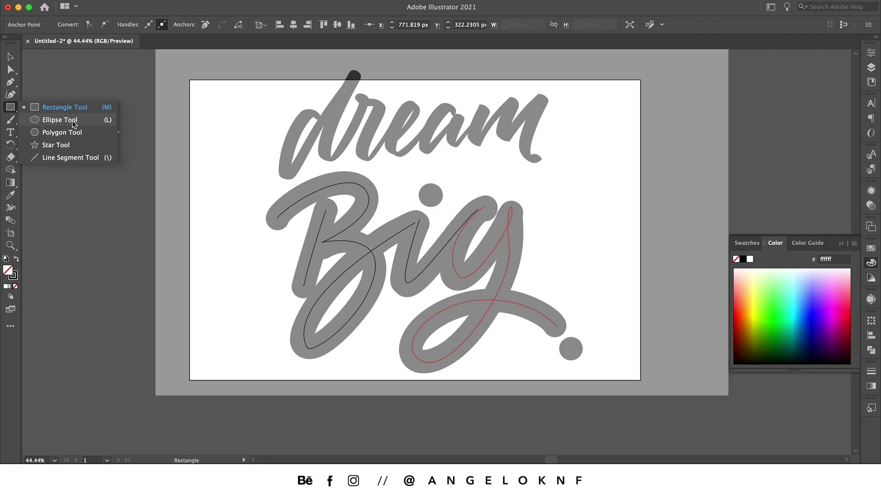
{"action": "left_click", "coordinate": [73, 120]}
{"action": "left_click_drag", "start_coordinate": [418, 184], "coordinate": [442, 208]}
{"action": "left_click_drag", "start_coordinate": [558, 336], "coordinate": [583, 361]}
Select both circles and swap their fill and stroke to make them solid black without an outline.
{"action": "key", "text": "v"}
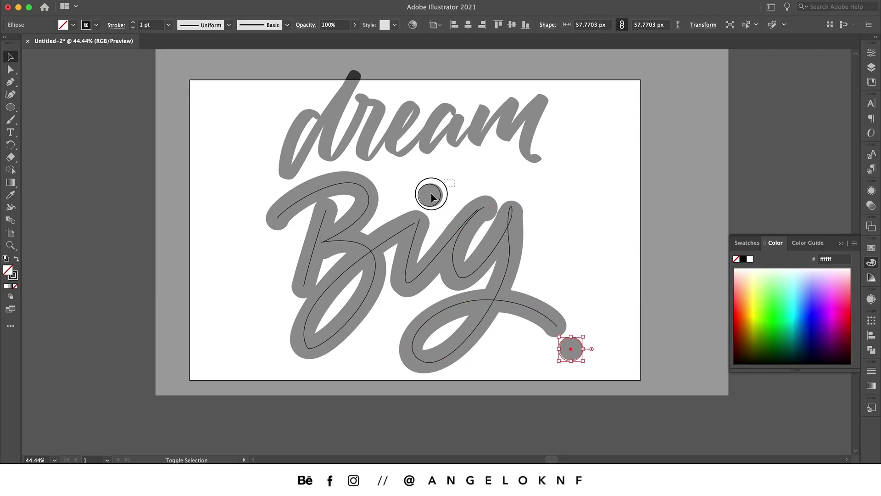
{"action": "left_click", "coordinate": [429, 195], "text": "shift"}
{"action": "left_click", "coordinate": [16, 259]}
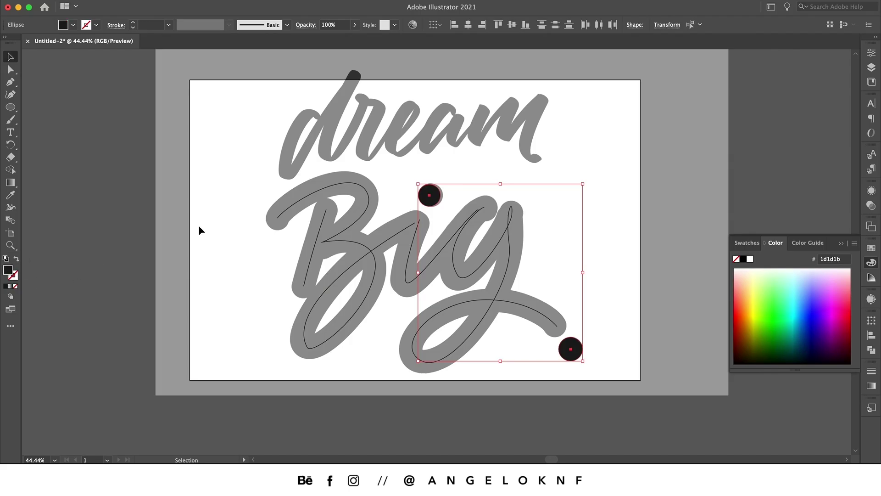
{"action": "left_click", "coordinate": [387, 169]}
Select all traced paths of "Big" and set their stroke weight to 60 pt.
{"action": "mouse_move", "coordinate": [284, 227]}
{"action": "left_mouse_down"}
{"action": "mouse_move", "coordinate": [380, 256]}
{"action": "mouse_move", "coordinate": [532, 345]}
{"action": "left_mouse_up"}
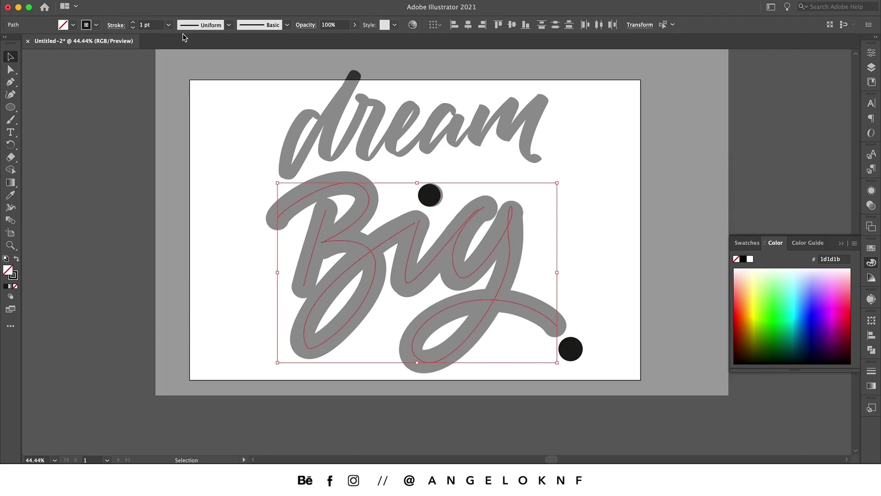
{"action": "left_click", "coordinate": [168, 25]}
{"action": "left_click", "coordinate": [190, 175]}
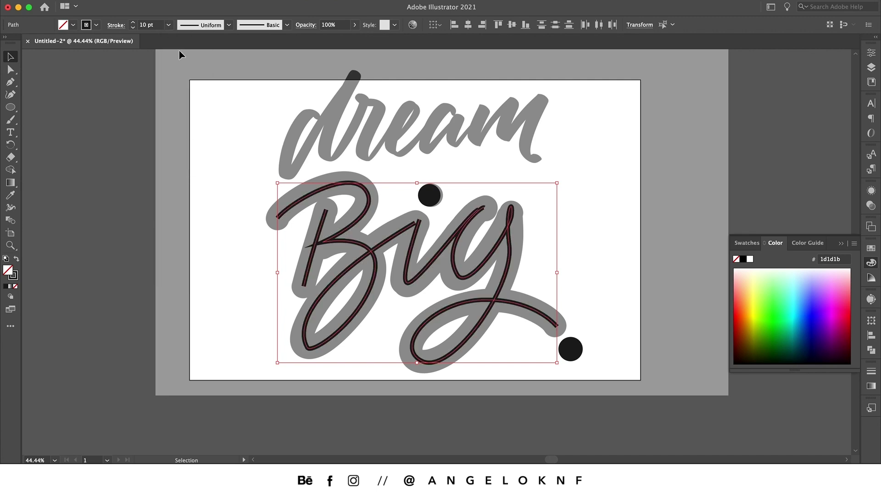
{"action": "left_click", "coordinate": [168, 25]}
{"action": "left_click", "coordinate": [182, 238]}
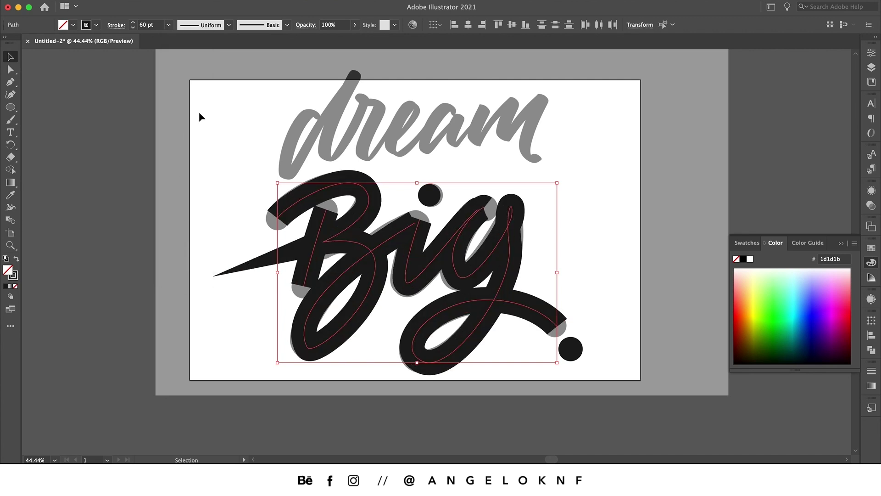
Give the lettering paths round caps and round corner joins.
{"action": "left_click", "coordinate": [116, 25]}
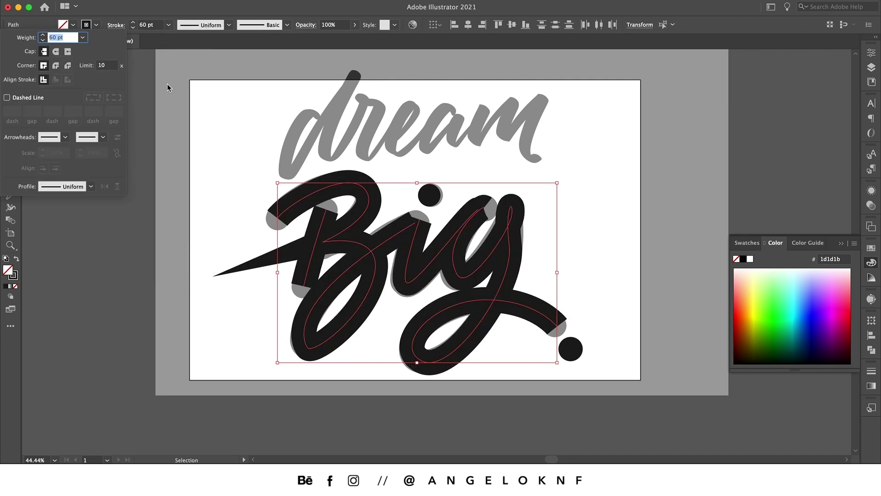
{"action": "left_click", "coordinate": [56, 52]}
{"action": "left_click", "coordinate": [55, 65]}
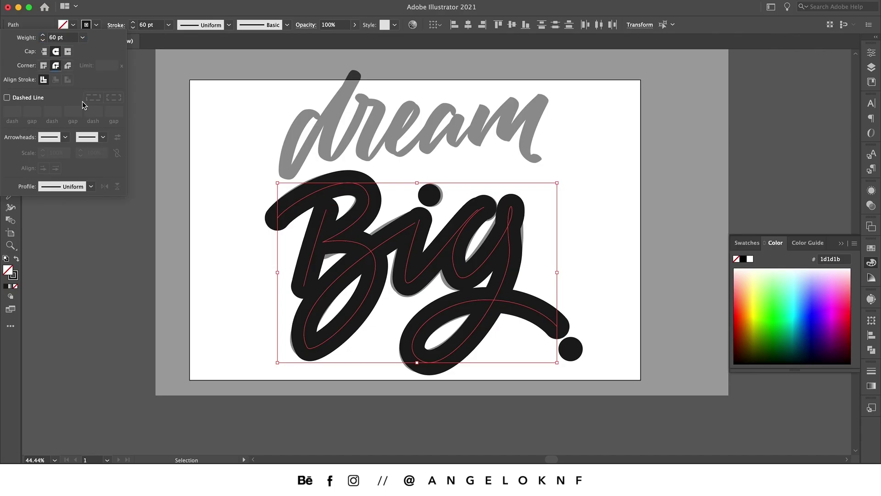
{"action": "left_click", "coordinate": [558, 194]}
Adjust anchor points at the i, the B's lower loop and the g with Direct Selection to refine the letter shapes.
{"action": "key", "text": "z"}
{"action": "left_click", "coordinate": [429, 266]}
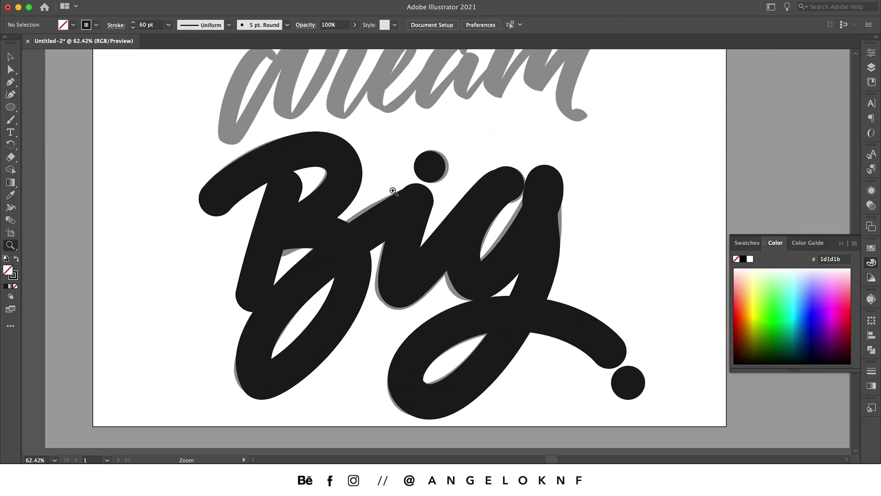
{"action": "key", "text": "a"}
{"action": "left_click", "coordinate": [410, 206]}
{"action": "left_click_drag", "start_coordinate": [411, 208], "coordinate": [416, 203]}
{"action": "left_click", "coordinate": [259, 380]}
{"action": "left_click", "coordinate": [556, 210]}
{"action": "left_click", "coordinate": [542, 236]}
{"action": "left_click_drag", "start_coordinate": [552, 249], "coordinate": [546, 197]}
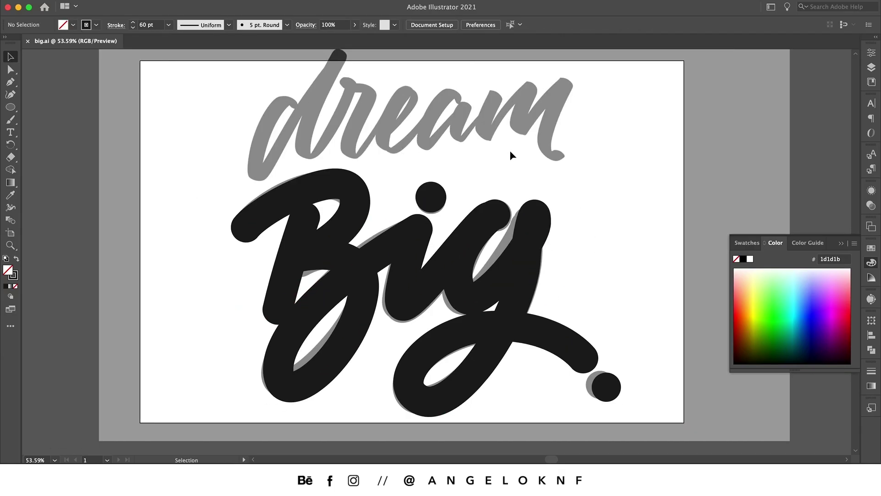
Delete the traced sketch image on Layer 1 and move the whole "Big" lettering up on the artboard.
{"action": "left_click", "coordinate": [871, 68]}
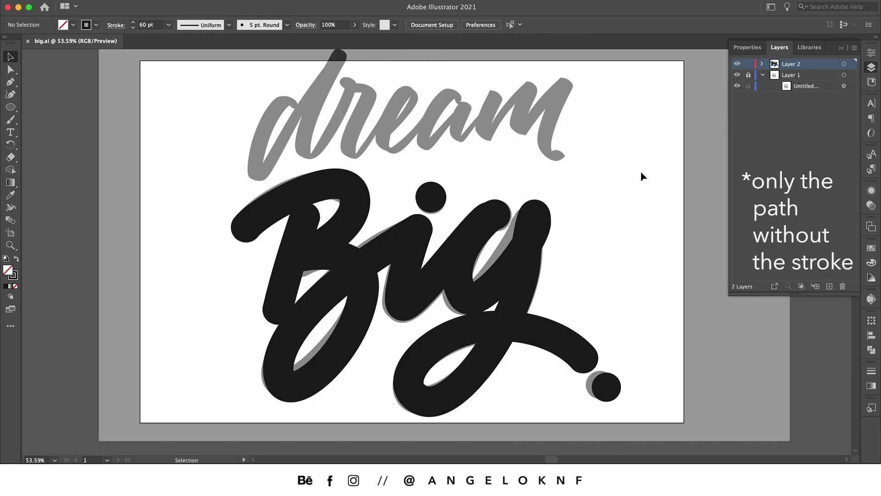
{"action": "left_click", "coordinate": [844, 74]}
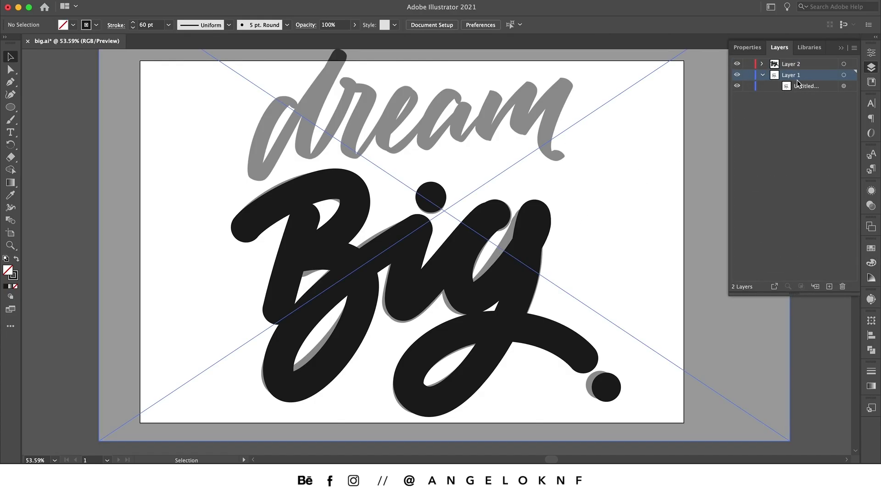
{"action": "key", "text": "Delete"}
{"action": "key", "text": "ctrl+a"}
{"action": "left_click_drag", "start_coordinate": [433, 227], "coordinate": [418, 158]}
Remove the stroke color from the "Big" letter paths, leaving only bare paths.
{"action": "left_click", "coordinate": [210, 183]}
{"action": "left_click", "coordinate": [225, 162]}
{"action": "left_click", "coordinate": [96, 25]}
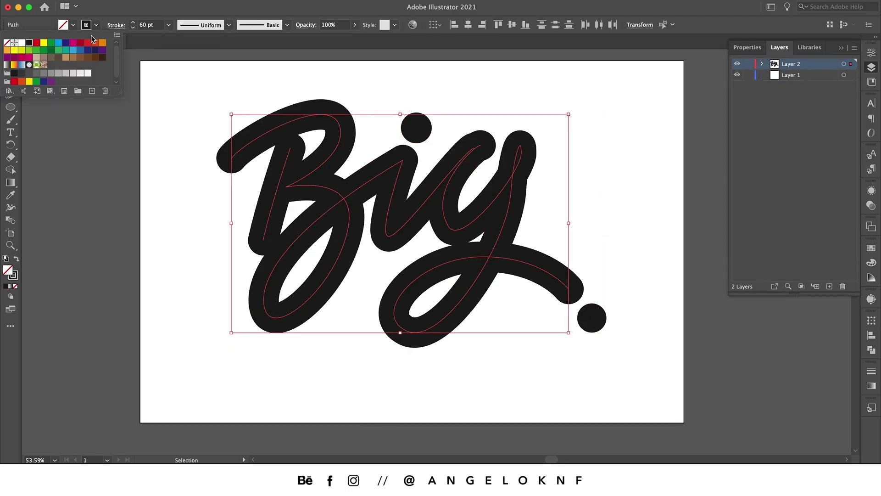
{"action": "left_click", "coordinate": [7, 43]}
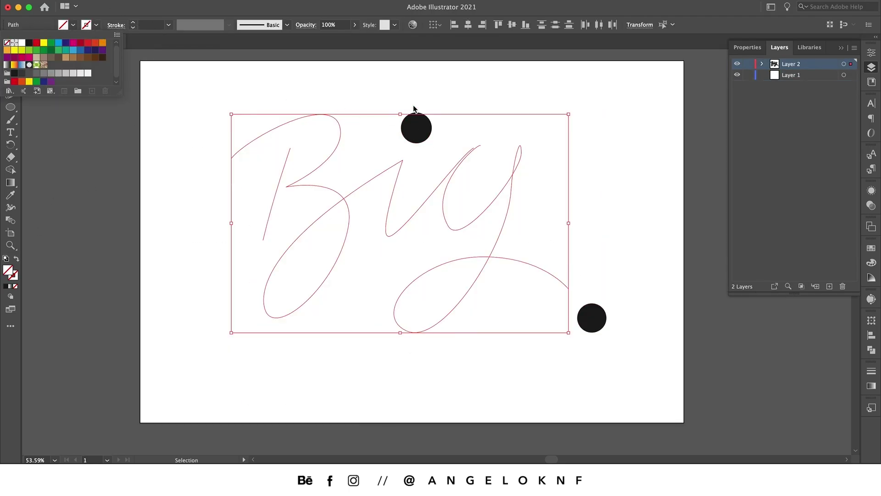
Set the fill of both dot circles to none and select all the bare lettering paths.
{"action": "left_click", "coordinate": [419, 123]}
{"action": "left_click", "coordinate": [592, 318], "text": "shift"}
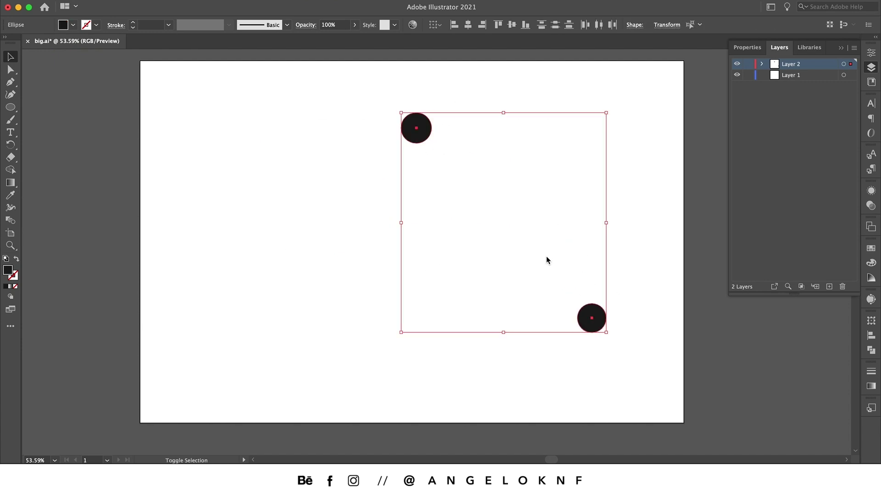
{"action": "left_click", "coordinate": [73, 25]}
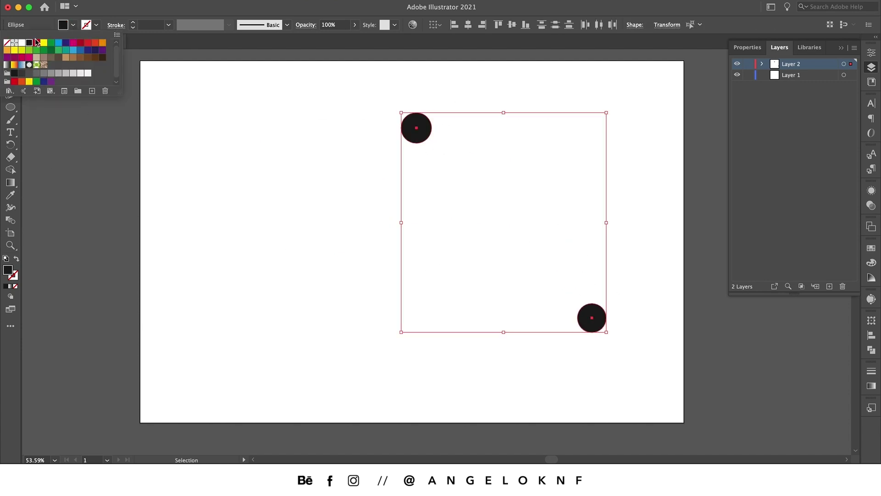
{"action": "left_click", "coordinate": [6, 44]}
{"action": "left_click", "coordinate": [258, 132]}
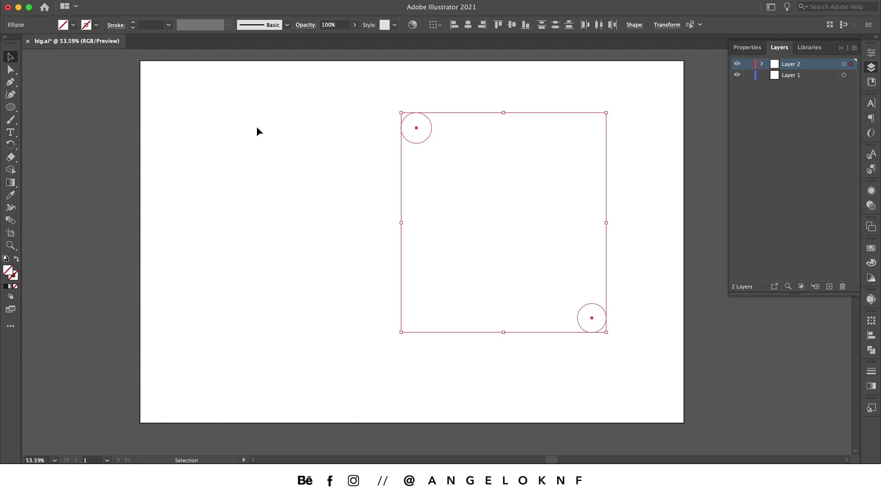
{"action": "left_click", "coordinate": [201, 89]}
{"action": "left_click_drag", "start_coordinate": [180, 86], "coordinate": [636, 394]}
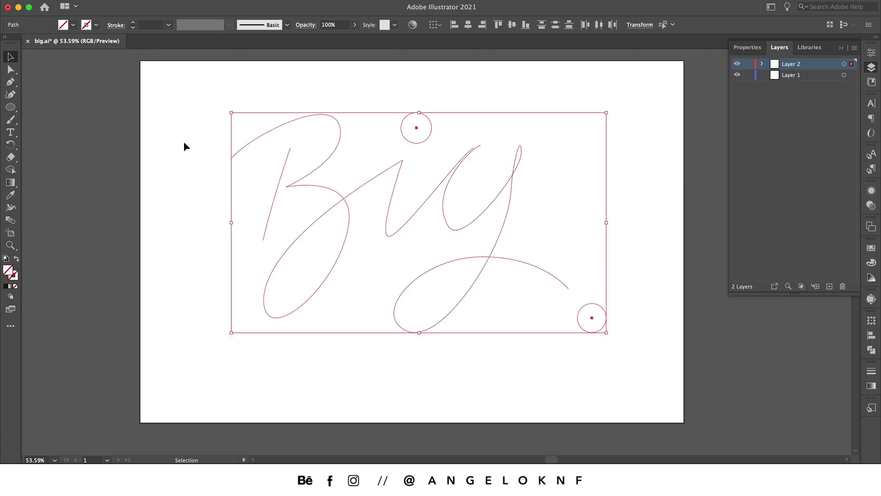
Save the lettering file in the legacy Illustrator 8 format.
{"action": "left_click", "coordinate": [82, 1]}
{"action": "left_click", "coordinate": [138, 90]}
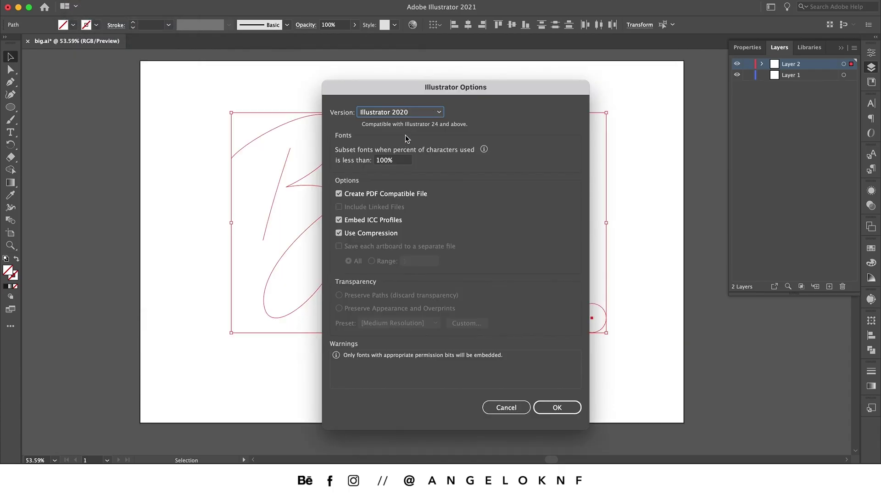
{"action": "left_click", "coordinate": [434, 112]}
{"action": "left_click", "coordinate": [416, 251]}
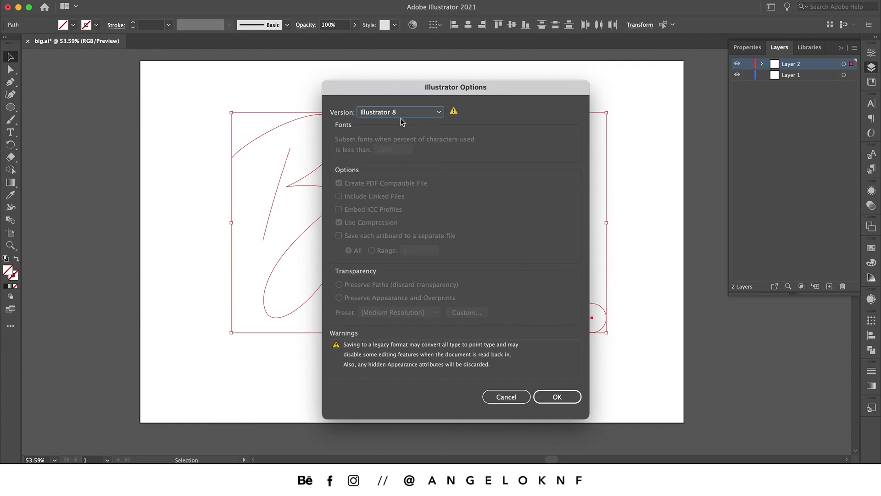
{"action": "left_click", "coordinate": [557, 396]}
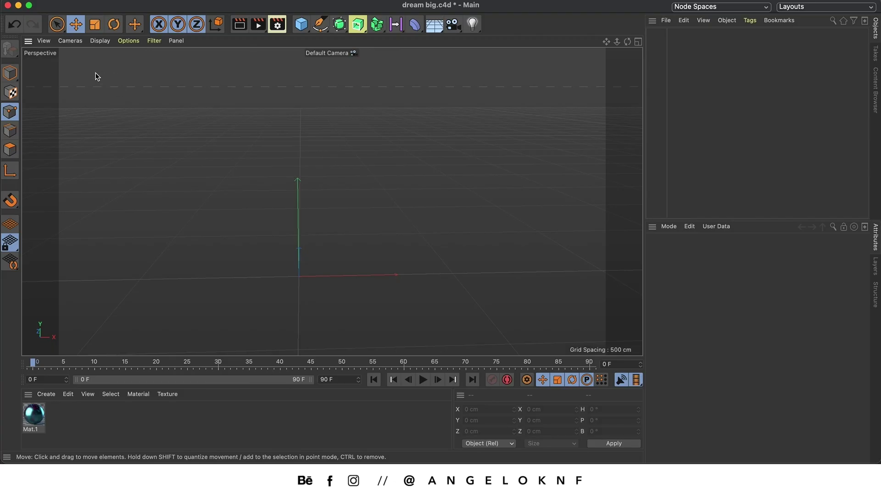
Switch to Cinema 4D and bring big.ai into the open project, importing in centimeters with Connect Splines enabled.
{"action": "left_click", "coordinate": [80, 1]}
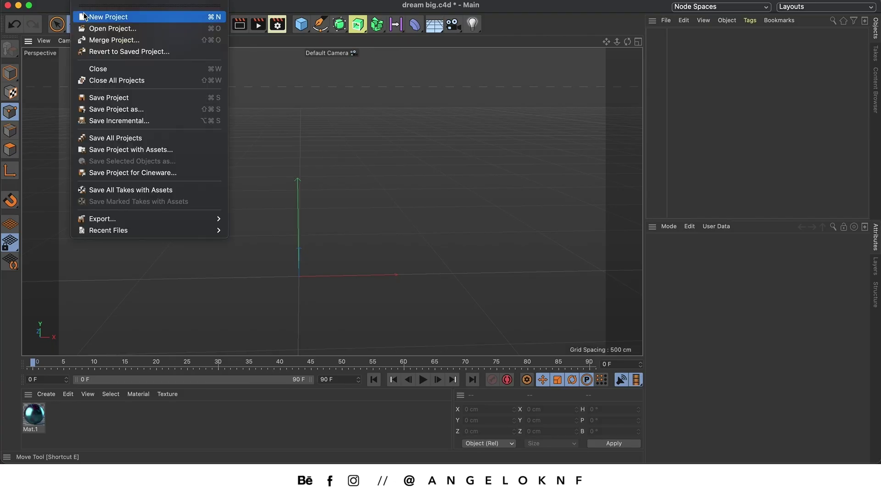
{"action": "left_click", "coordinate": [128, 41]}
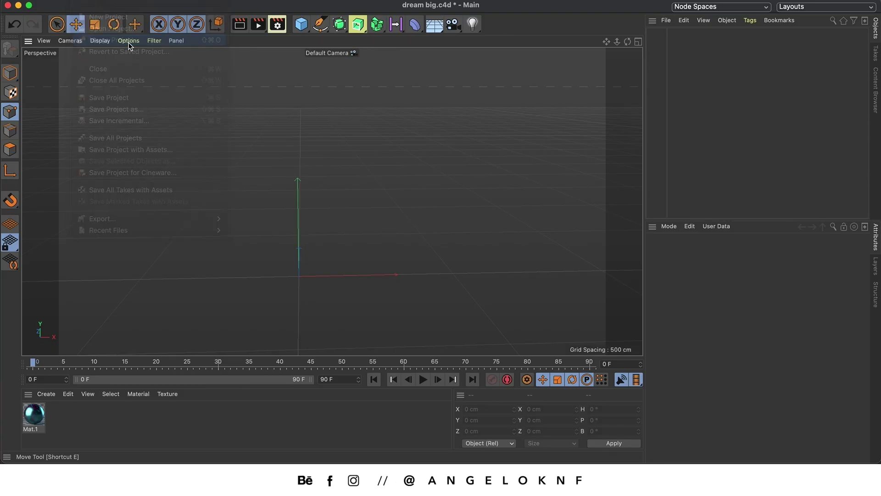
{"action": "left_click", "coordinate": [341, 130]}
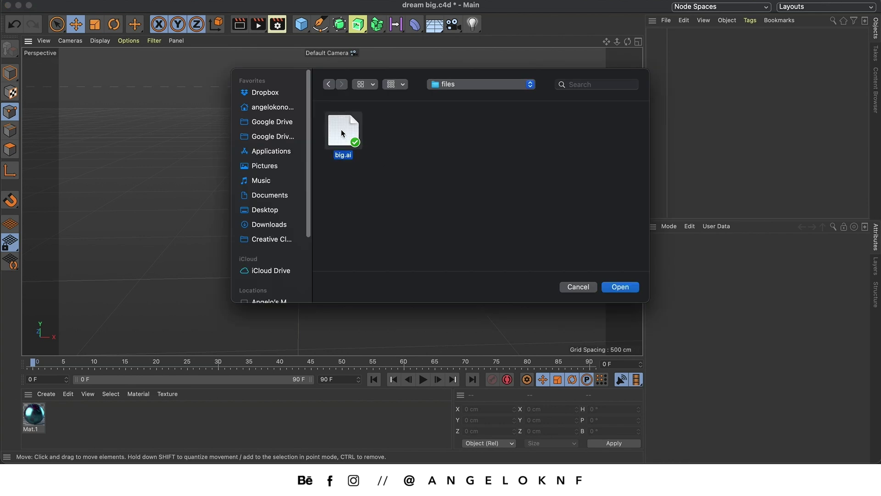
{"action": "left_click", "coordinate": [623, 284]}
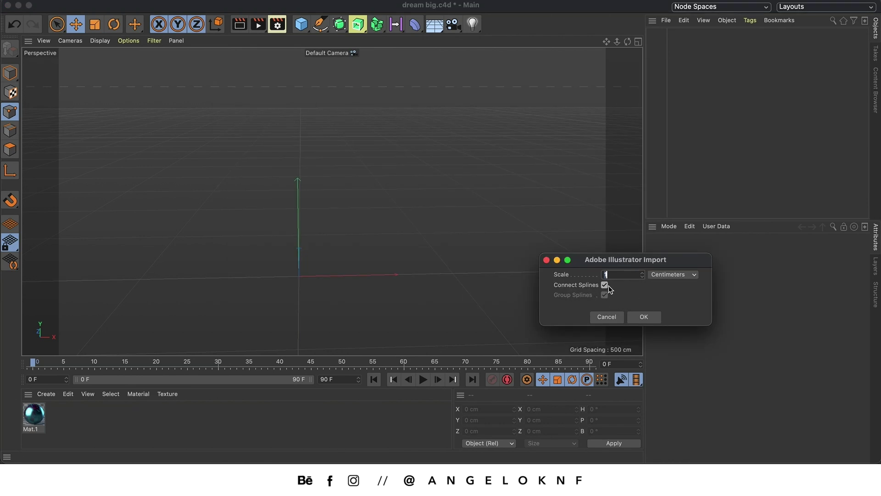
{"action": "left_click", "coordinate": [644, 317]}
{"action": "scroll", "coordinate": [305, 283], "scroll_direction": "up", "scroll_amount": 3}
{"action": "key", "text": "h"}
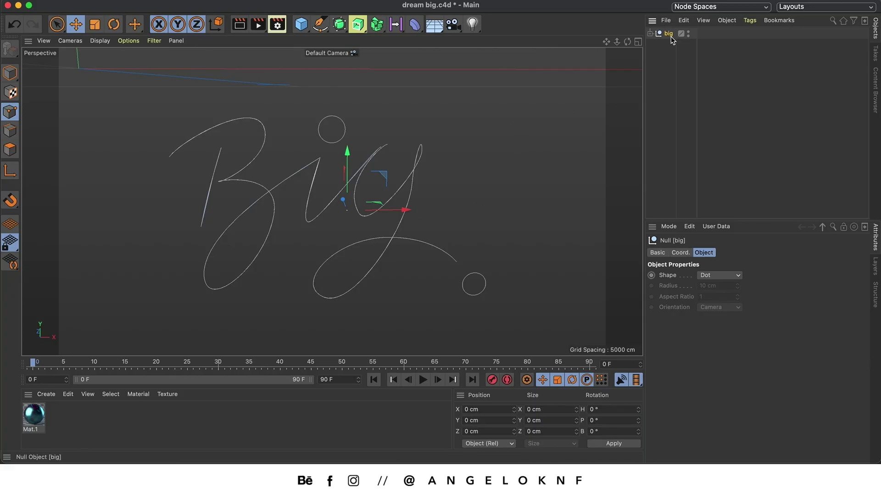
Move all six lettering paths out of the "big" null and delete the empty null.
{"action": "key", "text": "super+z"}
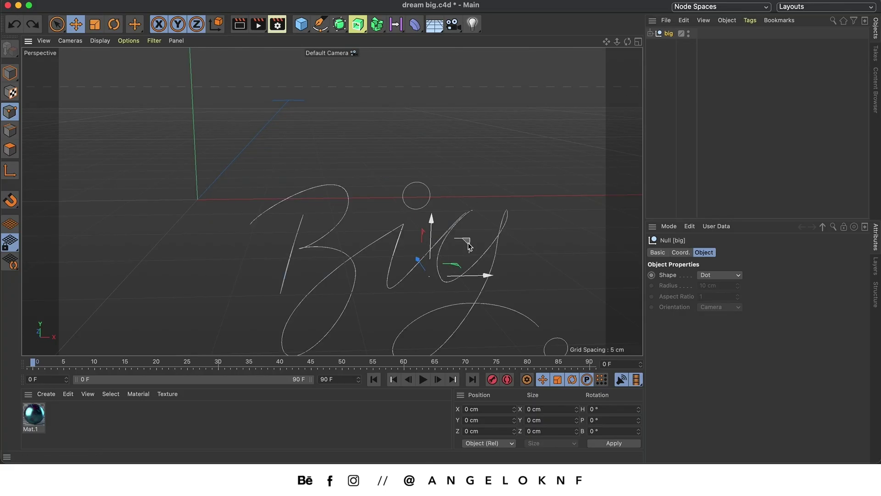
{"action": "left_click_drag", "start_coordinate": [469, 247], "coordinate": [432, 124], "text": "alt"}
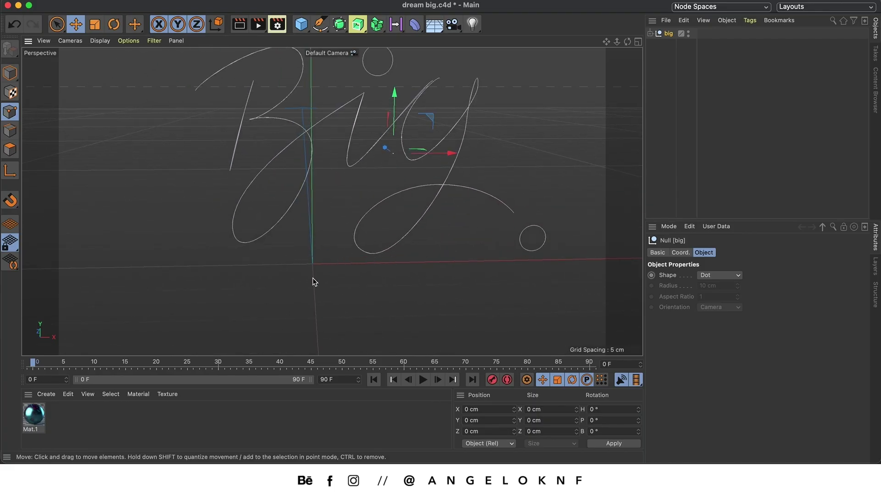
{"action": "left_click_drag", "start_coordinate": [307, 257], "coordinate": [453, 165], "text": "alt"}
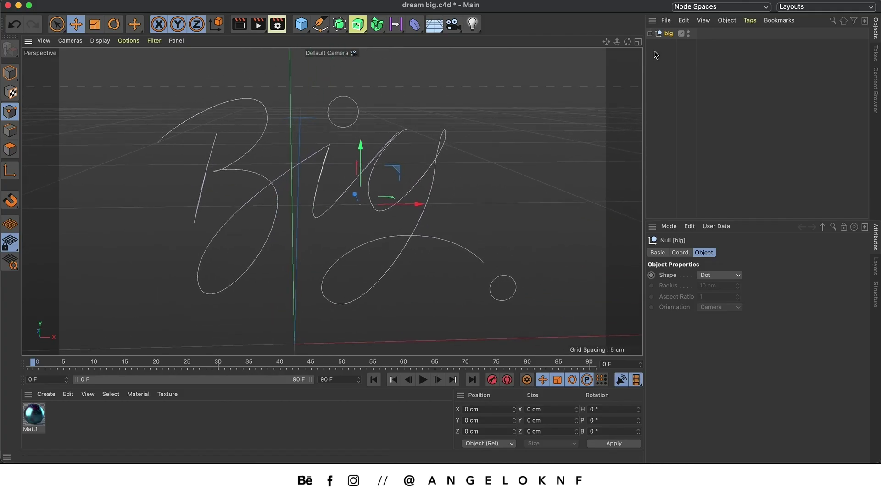
{"action": "left_click", "coordinate": [650, 33]}
{"action": "left_click_drag", "start_coordinate": [674, 83], "coordinate": [672, 41]}
{"action": "left_click_drag", "start_coordinate": [681, 124], "coordinate": [681, 124]}
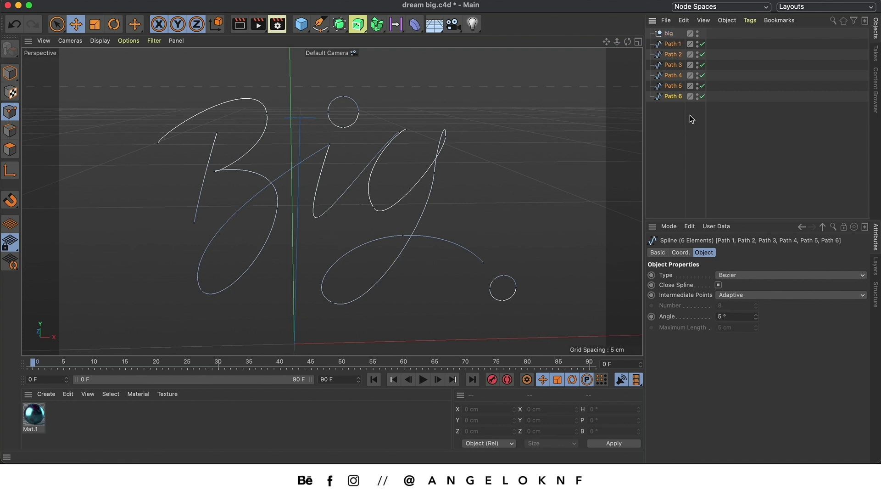
{"action": "left_click", "coordinate": [671, 34]}
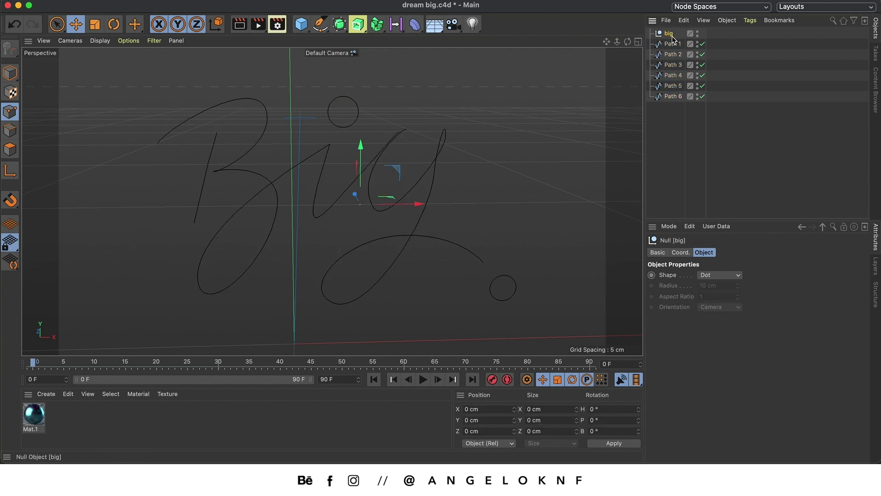
{"action": "key", "text": "Delete"}
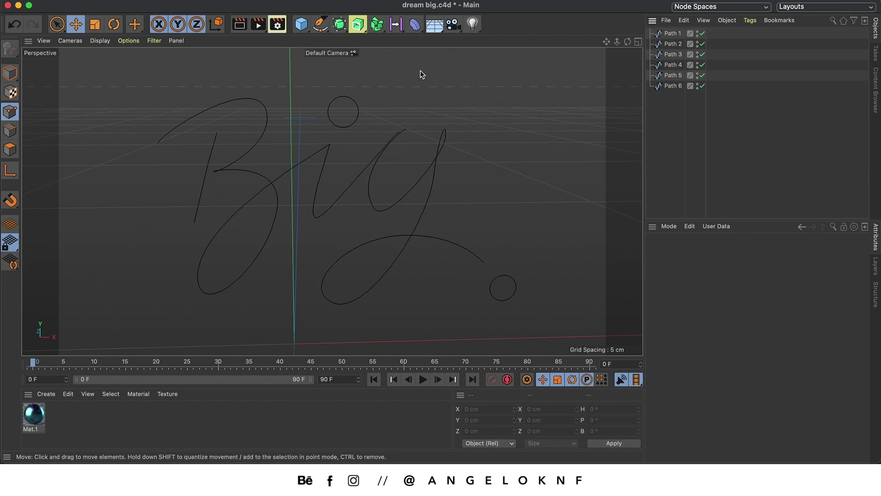
Add a Sweep generator and a Circle spline to the scene.
{"action": "left_click", "coordinate": [359, 26]}
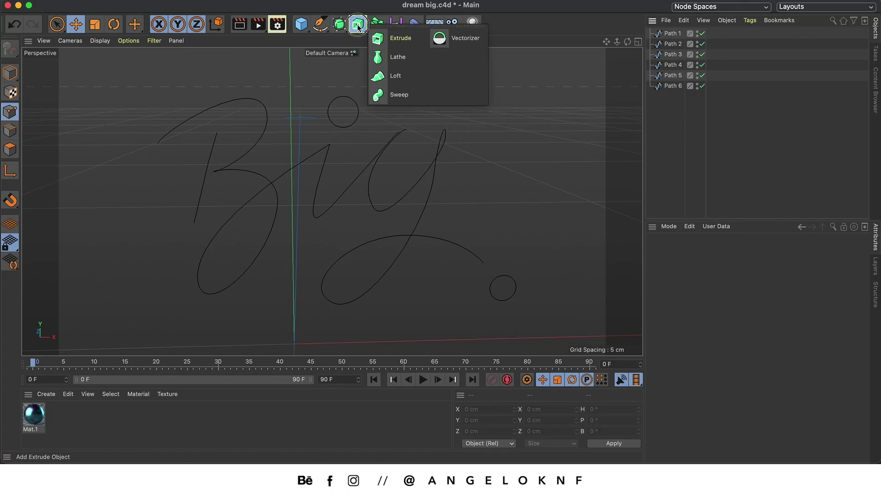
{"action": "left_click", "coordinate": [407, 96]}
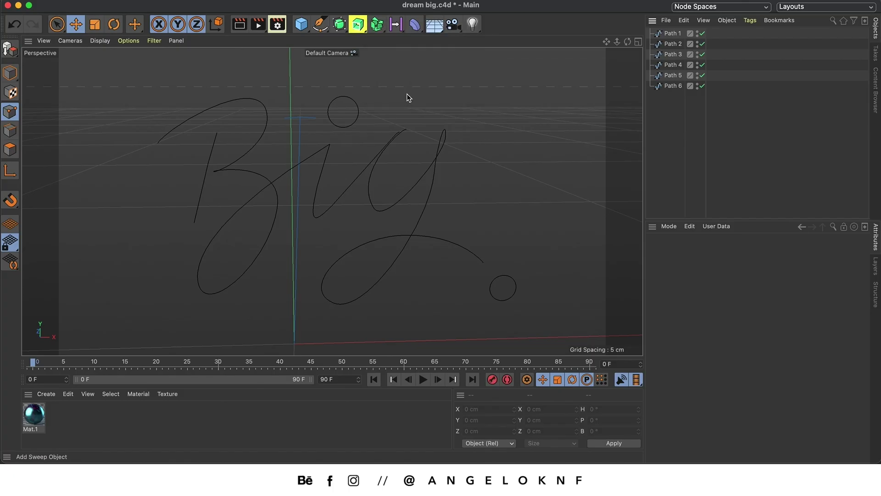
{"action": "left_click", "coordinate": [320, 25]}
{"action": "left_click", "coordinate": [440, 57]}
Set the Circle spline's radius to 1 cm.
{"action": "scroll", "coordinate": [519, 66], "scroll_direction": "down", "scroll_amount": 2}
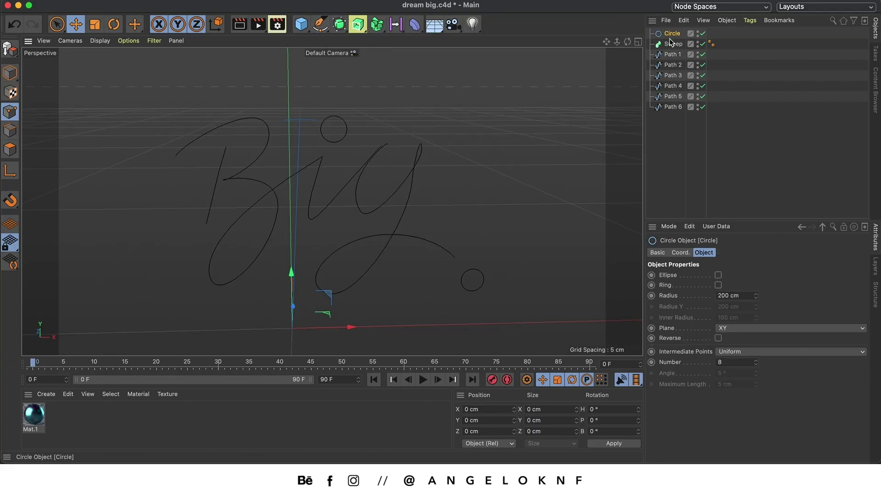
{"action": "scroll", "coordinate": [426, 172], "scroll_direction": "down", "scroll_amount": 3}
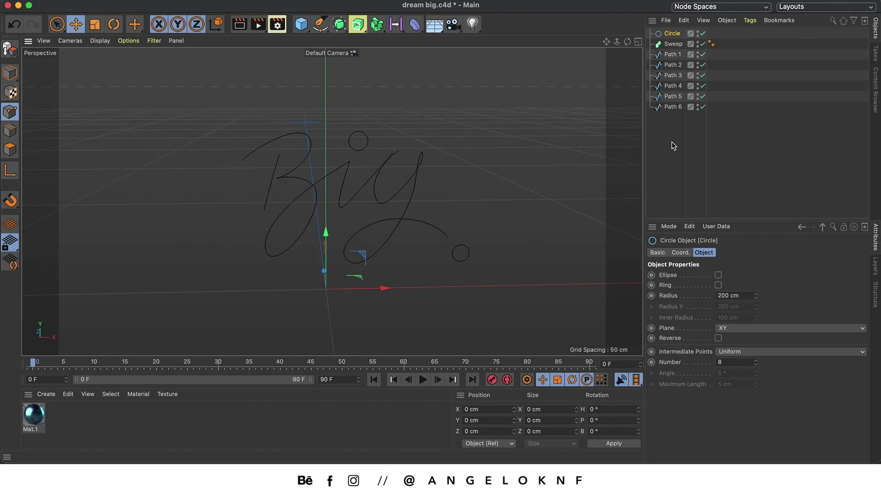
{"action": "left_click", "coordinate": [730, 295]}
{"action": "key", "text": "Return"}
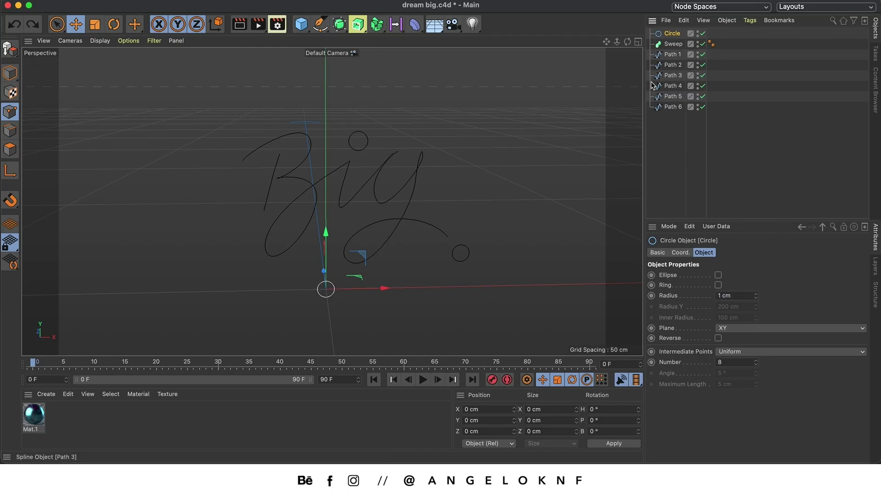
Move the Sweep to the top of the object hierarchy and nest the Circle and Path 1 under it in that order.
{"action": "left_click_drag", "start_coordinate": [673, 43], "coordinate": [673, 31]}
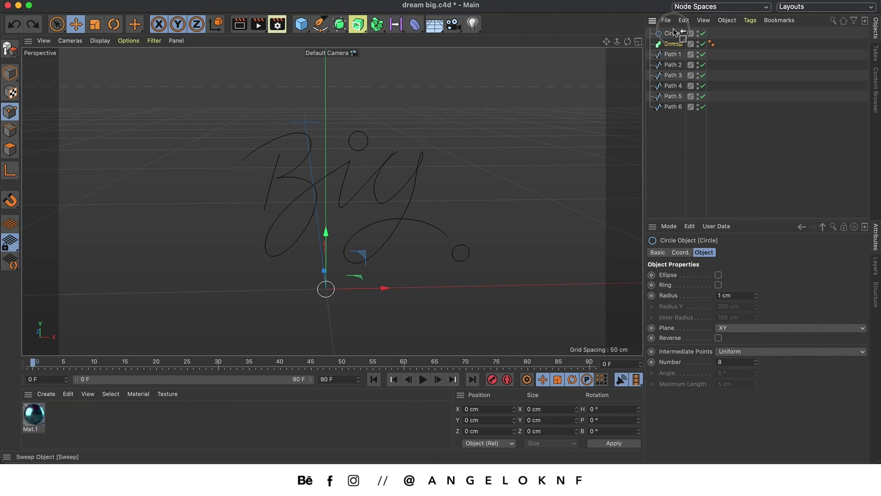
{"action": "left_click_drag", "start_coordinate": [673, 31], "coordinate": [673, 30]}
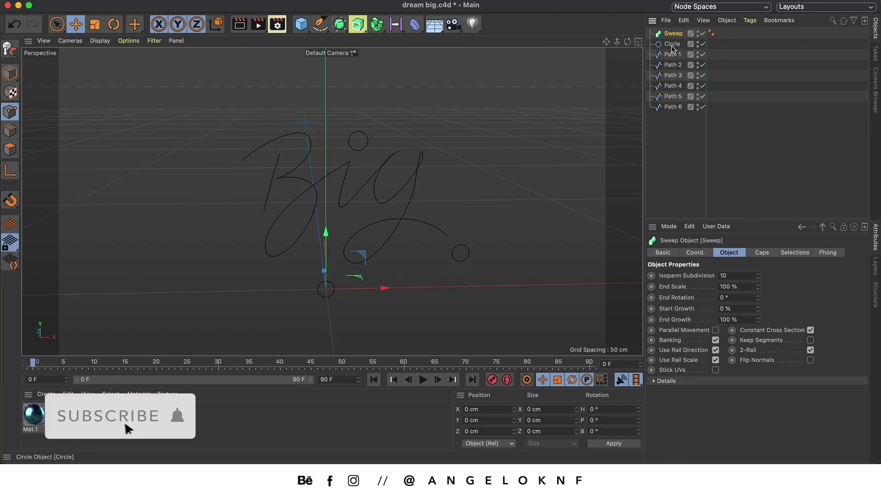
{"action": "left_click_drag", "start_coordinate": [672, 46], "coordinate": [673, 33]}
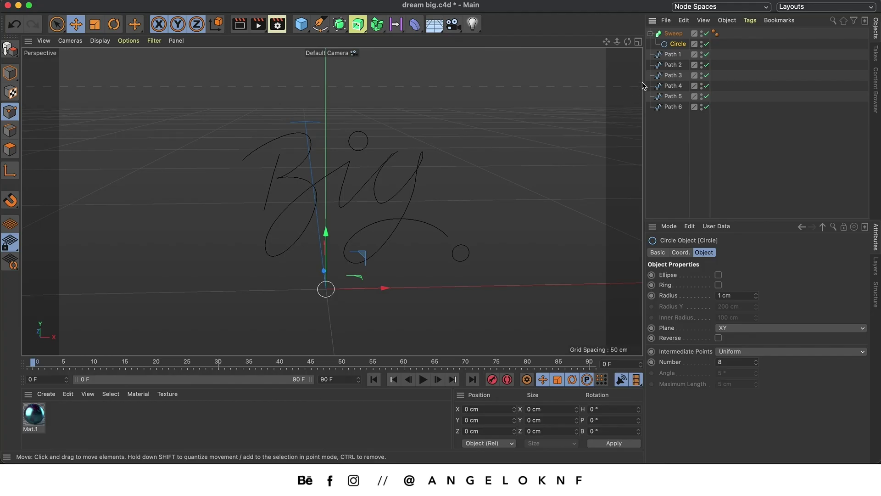
{"action": "left_click_drag", "start_coordinate": [671, 58], "coordinate": [678, 49]}
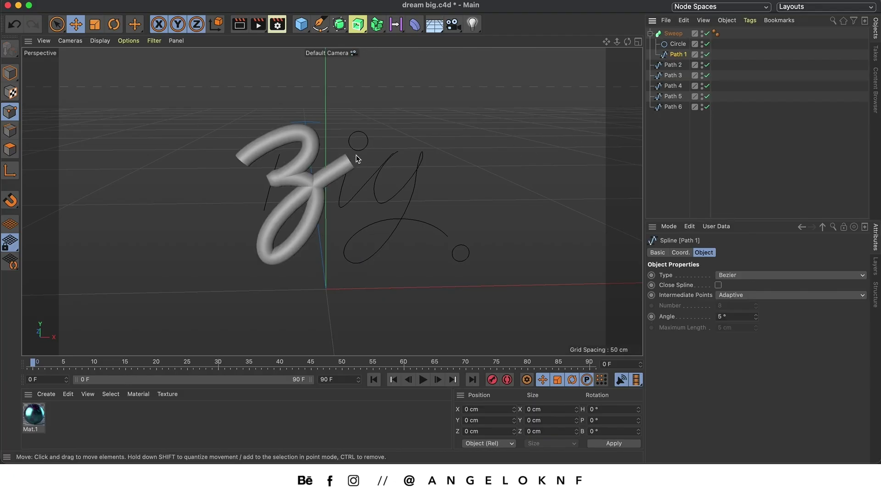
Round the Sweep's start and end caps with a bevel size of about 20.53 cm and check the tube end close up.
{"action": "left_click", "coordinate": [673, 33]}
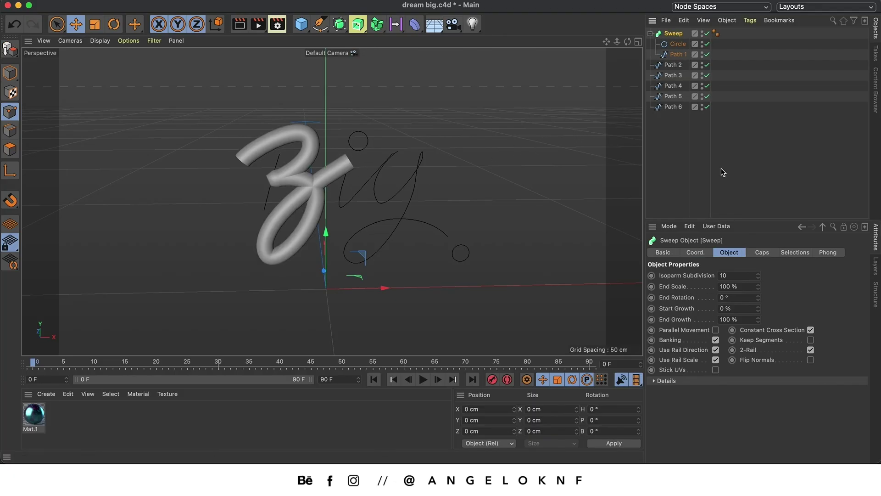
{"action": "left_click", "coordinate": [762, 252]}
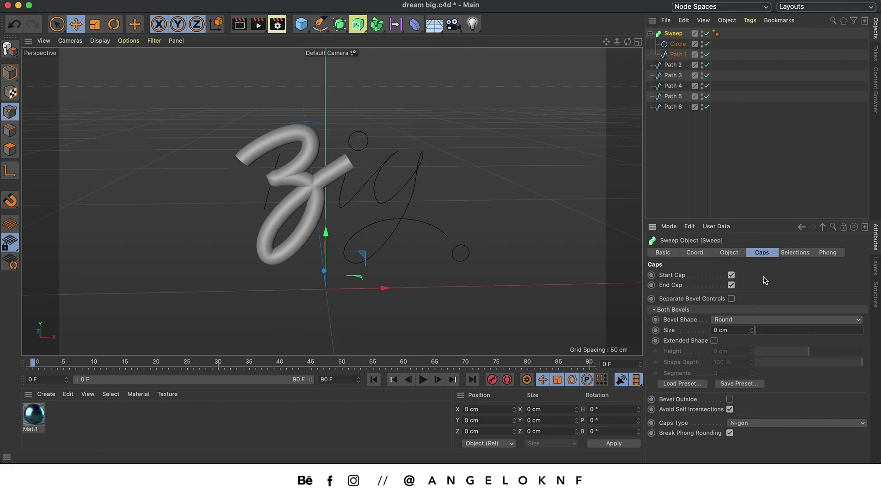
{"action": "left_click_drag", "start_coordinate": [769, 329], "coordinate": [777, 331]}
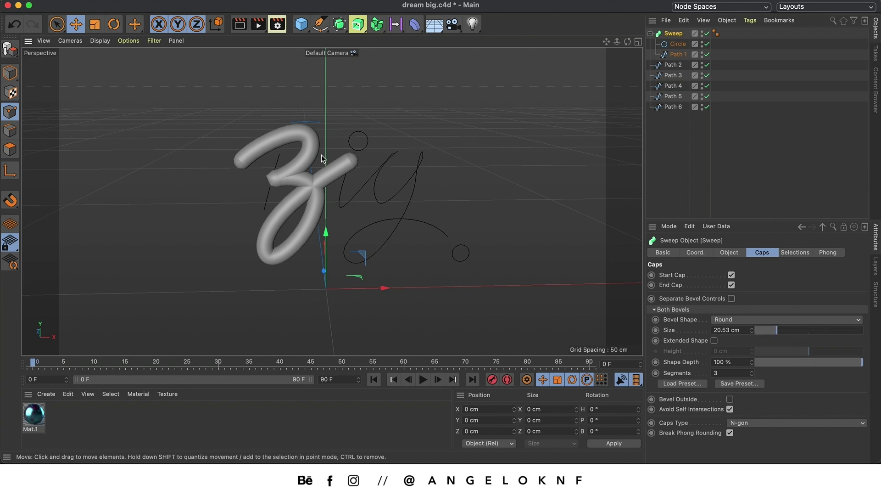
{"action": "scroll", "coordinate": [329, 156], "scroll_direction": "up", "scroll_amount": 10}
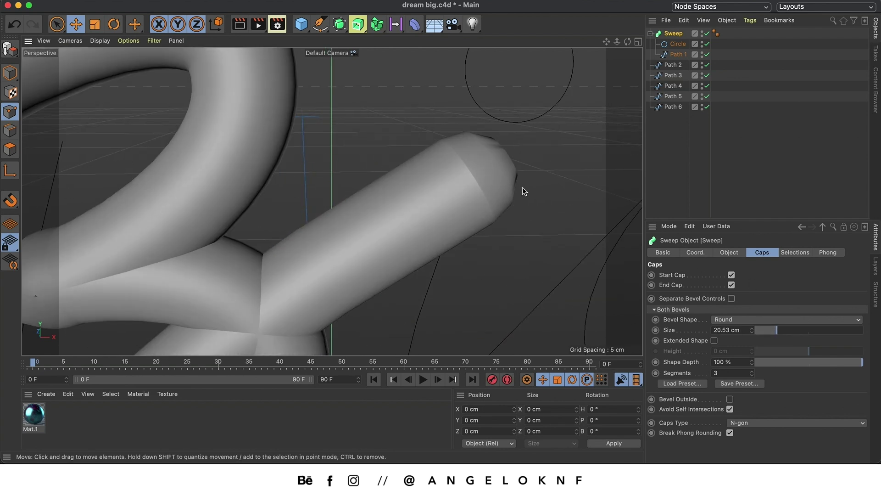
Reduce the Sweep's cap bevel size to about 17.63 cm and raise its bevel segments to 7 for smoother rounding.
{"action": "left_click_drag", "start_coordinate": [525, 191], "coordinate": [487, 195], "text": "alt"}
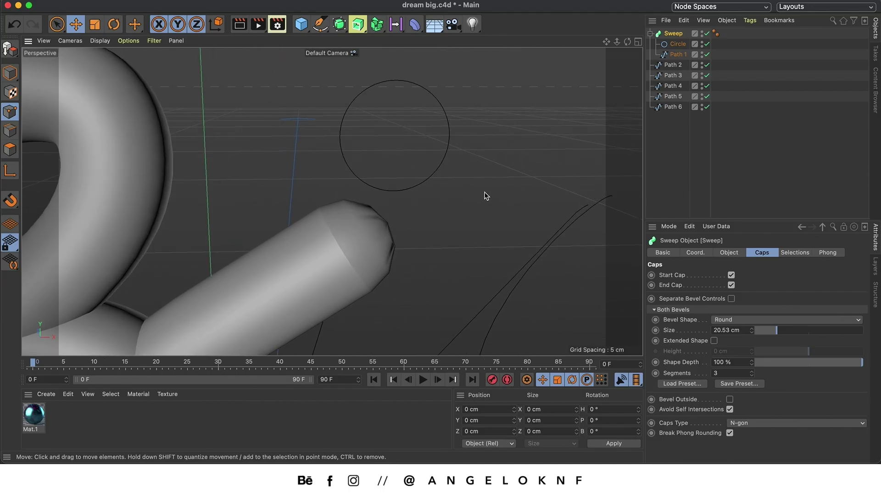
{"action": "left_click_drag", "start_coordinate": [777, 330], "coordinate": [773, 330]}
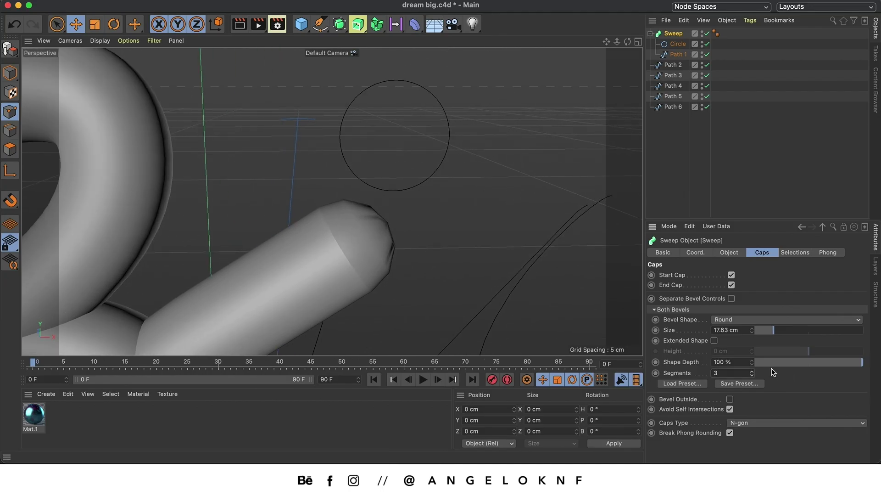
{"action": "left_click", "coordinate": [752, 373]}
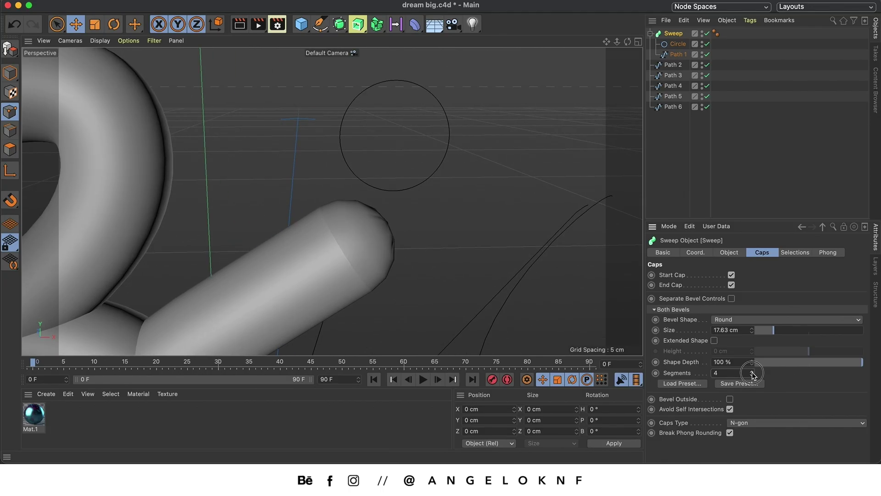
{"action": "left_click", "coordinate": [752, 373]}
{"action": "left_click", "coordinate": [753, 373]}
{"action": "scroll", "coordinate": [472, 192], "scroll_direction": "down", "scroll_amount": 10}
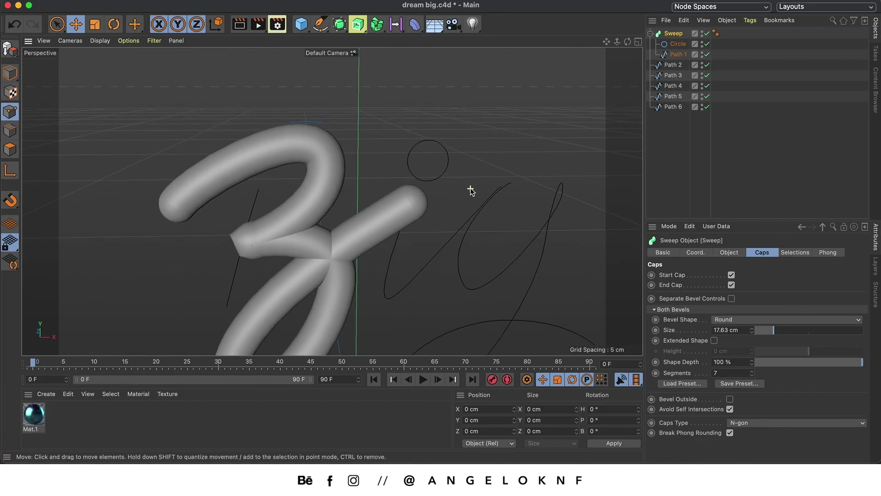
{"action": "scroll", "coordinate": [472, 192], "scroll_direction": "down", "scroll_amount": 2}
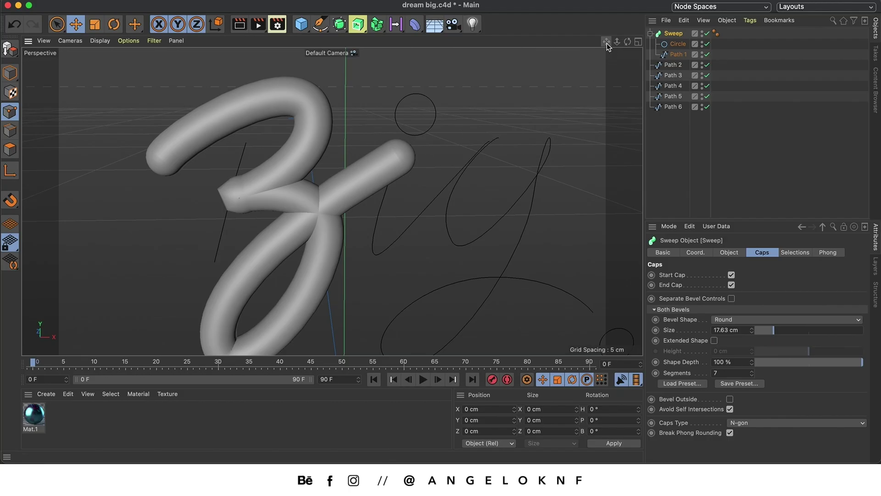
{"action": "left_click_drag", "start_coordinate": [609, 43], "coordinate": [598, 85]}
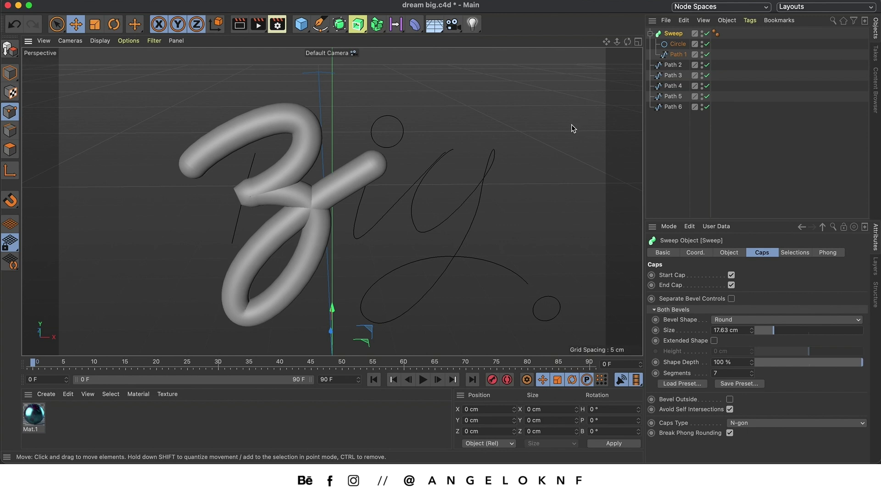
{"action": "mouse_move", "coordinate": [568, 126]}
{"action": "left_mouse_down", "text": "alt"}
{"action": "mouse_move", "coordinate": [560, 118]}
{"action": "mouse_move", "coordinate": [571, 135]}
{"action": "mouse_move", "coordinate": [559, 114]}
{"action": "left_mouse_up", "text": "alt"}
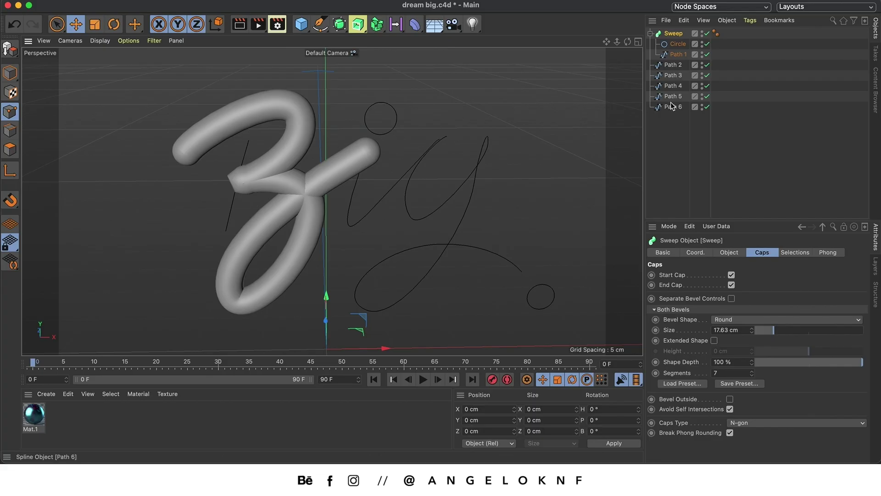
Take Path 1 out of the Sweep, and duplicate the Sweep with its Circle five times.
{"action": "left_click", "coordinate": [679, 56]}
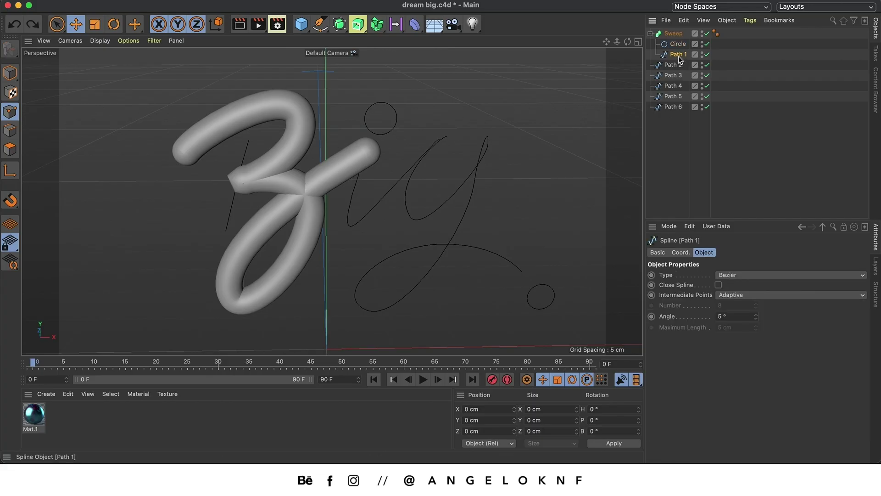
{"action": "left_click_drag", "start_coordinate": [679, 59], "coordinate": [677, 66]}
{"action": "left_click", "coordinate": [674, 34]}
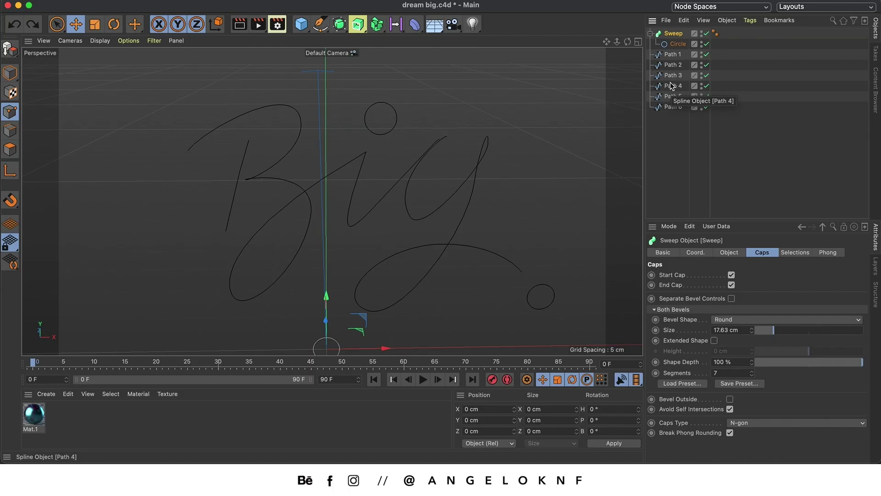
{"action": "key", "text": "super+c"}
{"action": "key", "text": "super+v"}
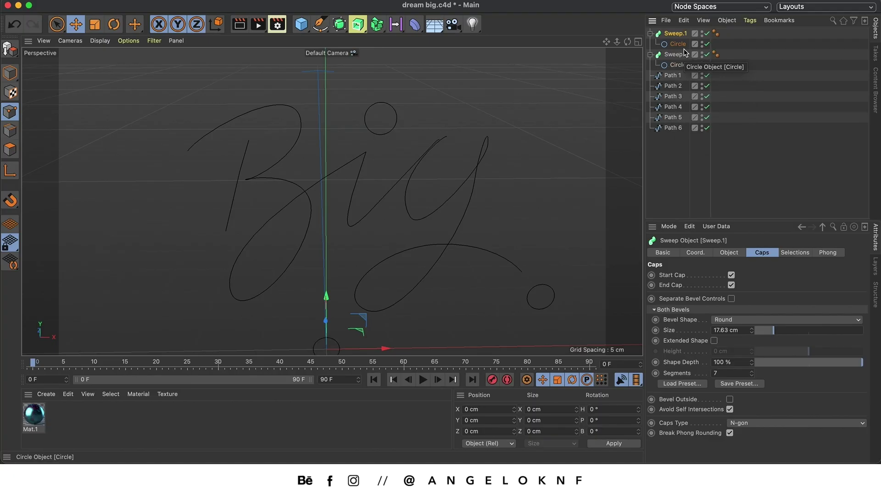
{"action": "key", "text": "super+v"}
{"action": "key", "text": "super+v"}
{"action": "key", "text": "super+v"}
{"action": "key", "text": "super+v"}
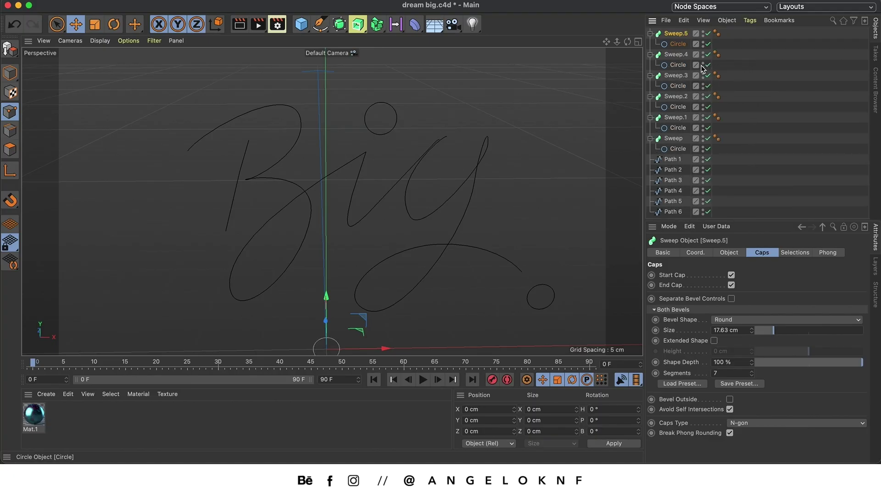
Nest Path 1, Path 2, Path 3 and Path 4 below the Circles of Sweep.5, Sweep.4, Sweep.3 and Sweep.2 respectively.
{"action": "left_click", "coordinate": [673, 162]}
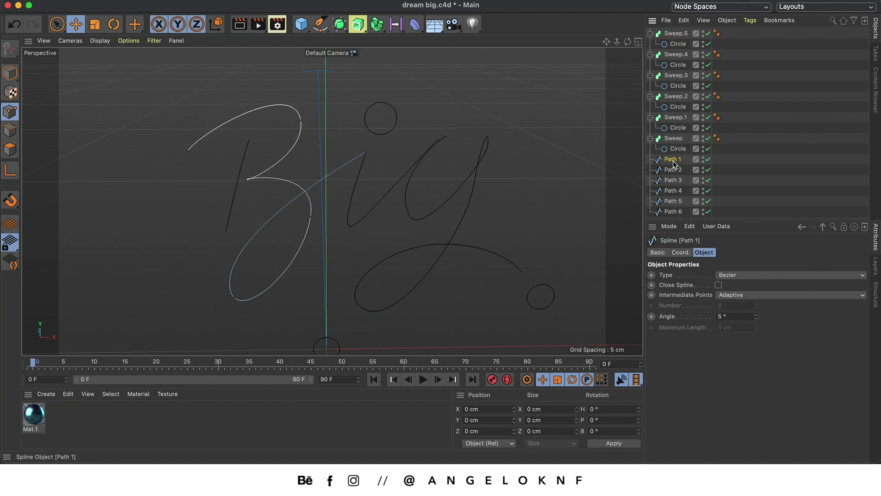
{"action": "left_click_drag", "start_coordinate": [673, 163], "coordinate": [677, 45]}
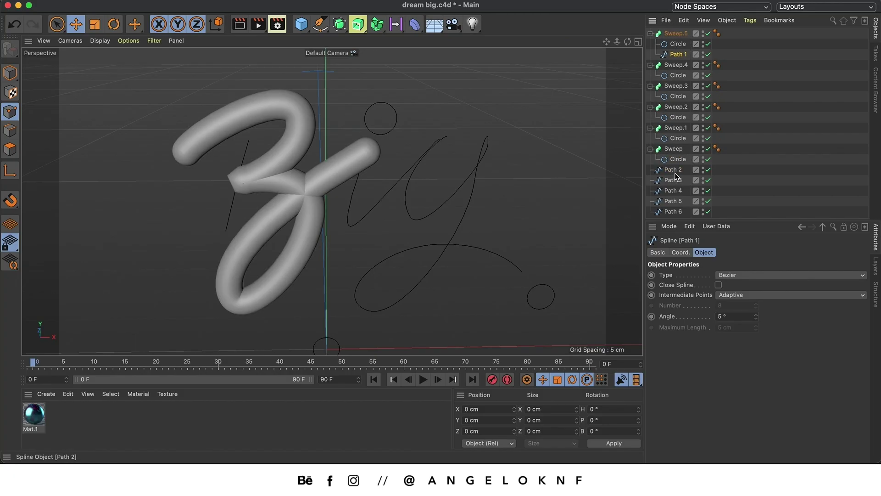
{"action": "mouse_move", "coordinate": [674, 174]}
{"action": "left_mouse_down"}
{"action": "mouse_move", "coordinate": [683, 110]}
{"action": "mouse_move", "coordinate": [676, 75]}
{"action": "mouse_move", "coordinate": [680, 163]}
{"action": "mouse_move", "coordinate": [677, 100]}
{"action": "left_mouse_up"}
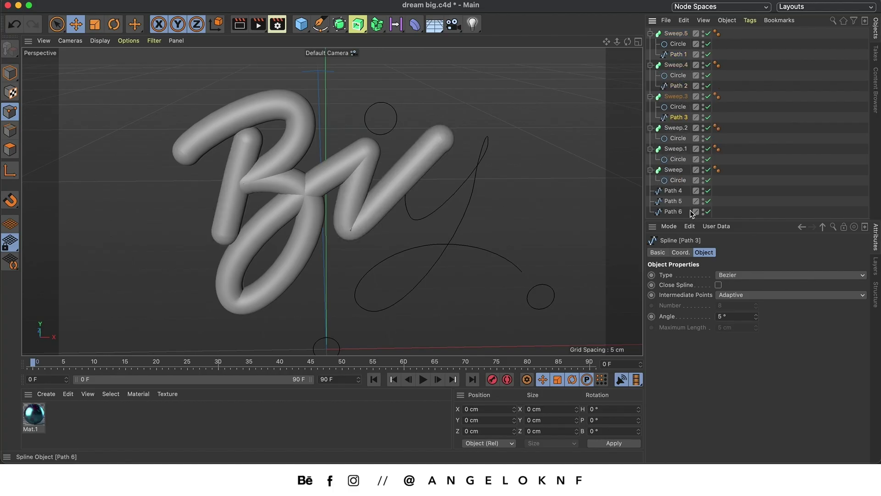
{"action": "left_click_drag", "start_coordinate": [681, 197], "coordinate": [676, 132]}
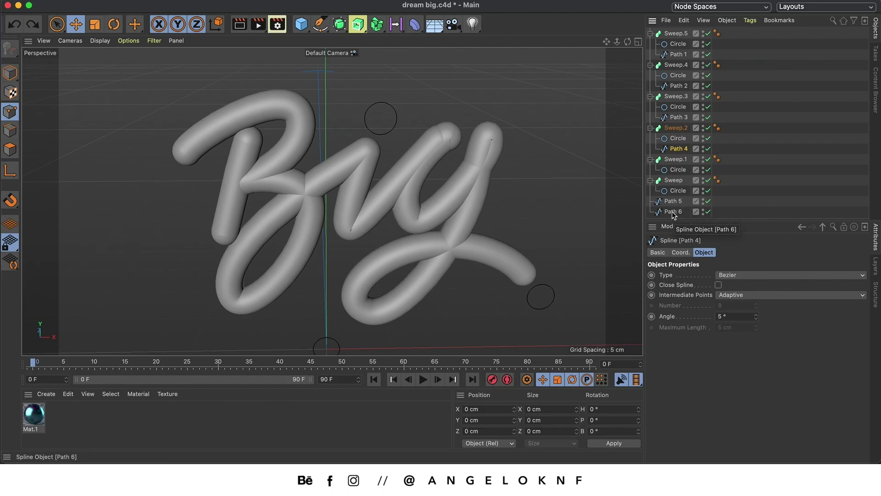
Delete the two unused generators, Sweep.1 and Sweep, together with their Circles.
{"action": "left_click", "coordinate": [678, 161]}
{"action": "left_click", "coordinate": [677, 182], "text": "shift"}
{"action": "key", "text": "Delete"}
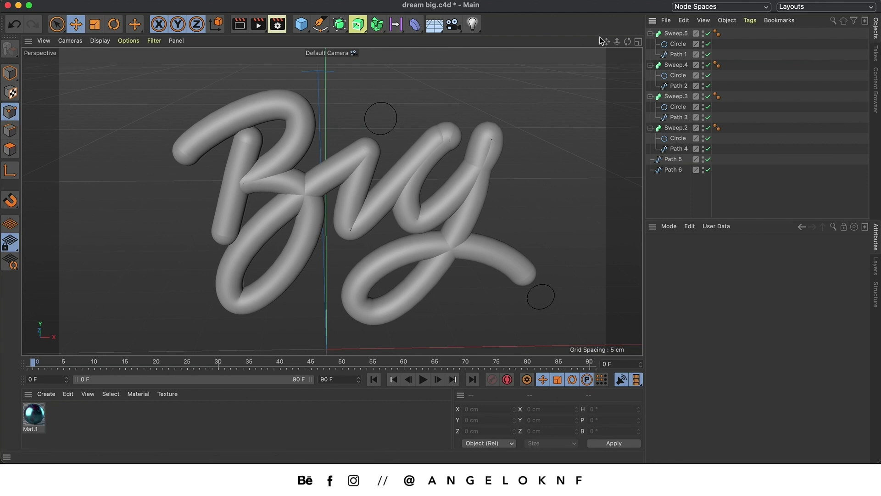
Enable X-Ray display on Sweep.5, Sweep.4, Sweep.3 and Sweep.2.
{"action": "left_click", "coordinate": [676, 33]}
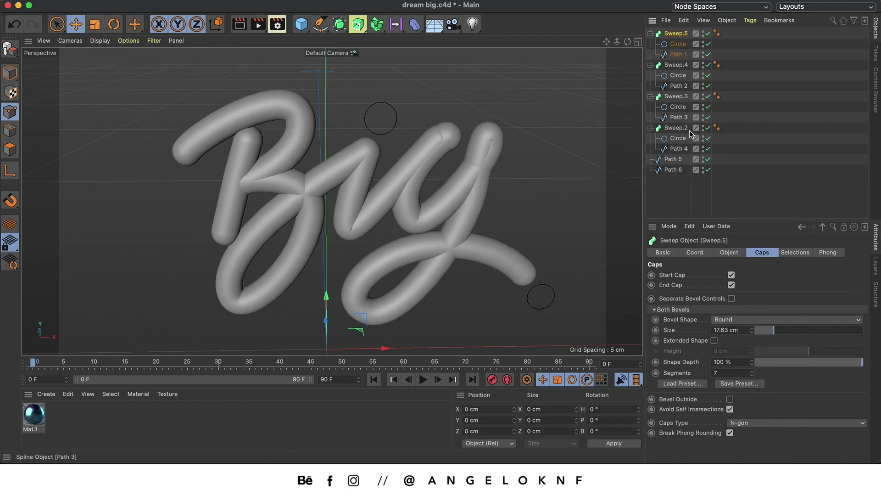
{"action": "left_click", "coordinate": [665, 256]}
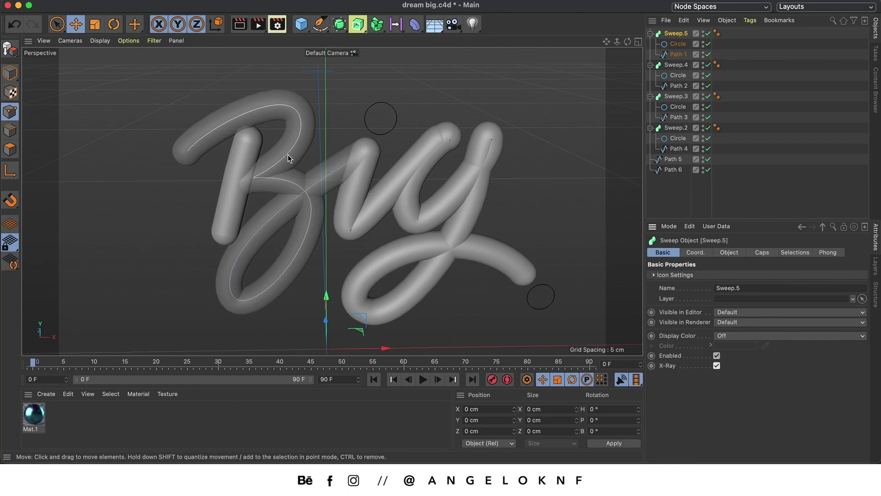
{"action": "left_click", "coordinate": [676, 65]}
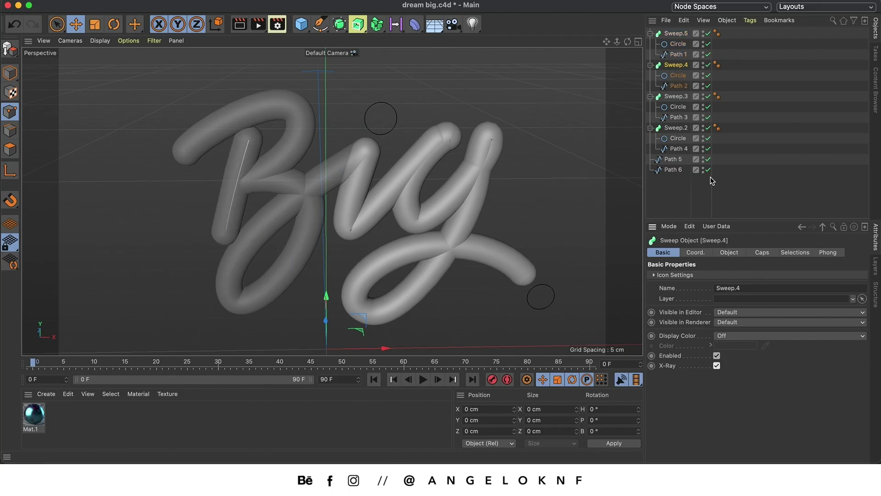
{"action": "left_click", "coordinate": [676, 96]}
{"action": "left_click", "coordinate": [716, 366]}
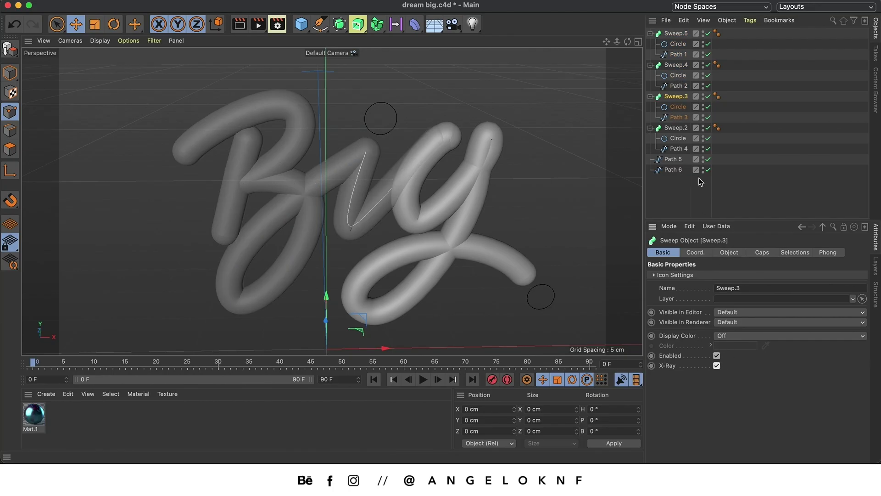
{"action": "left_click", "coordinate": [676, 128]}
{"action": "left_click", "coordinate": [716, 366]}
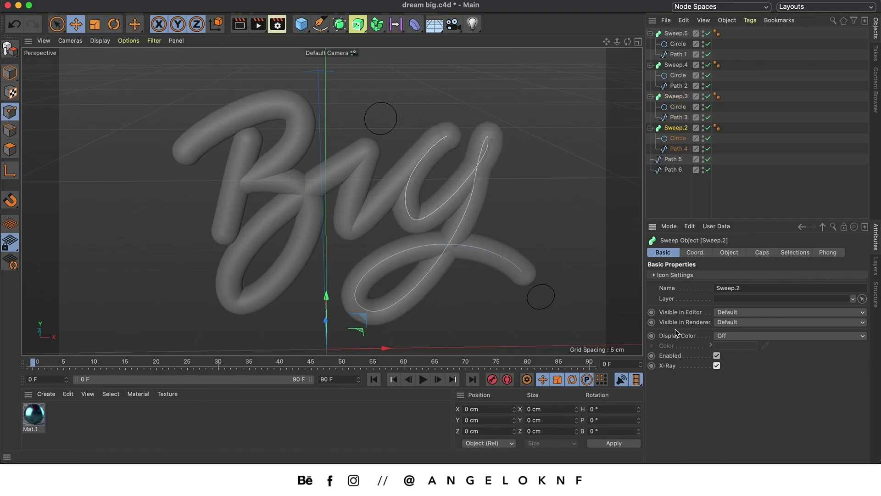
Switch to the four-view layout and select Path 1's end point at the tip of the B's upper stroke.
{"action": "left_click_drag", "start_coordinate": [459, 131], "coordinate": [491, 126], "text": "alt"}
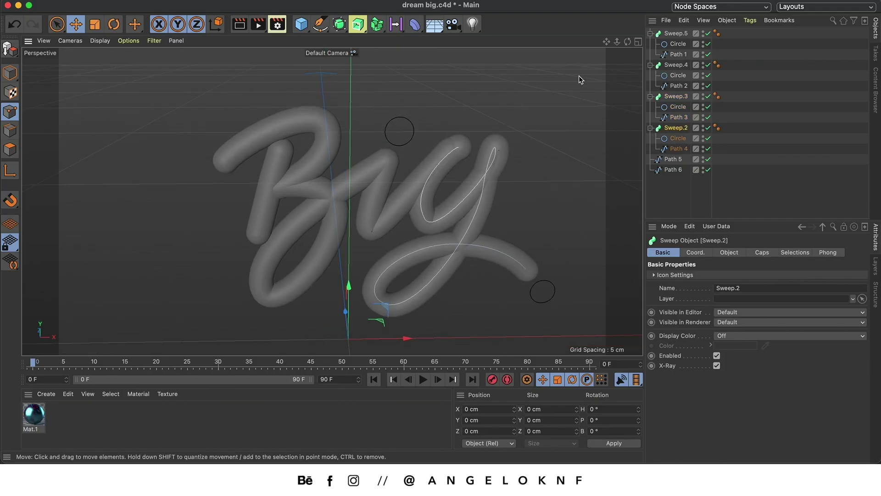
{"action": "left_click_drag", "start_coordinate": [627, 43], "coordinate": [517, 94]}
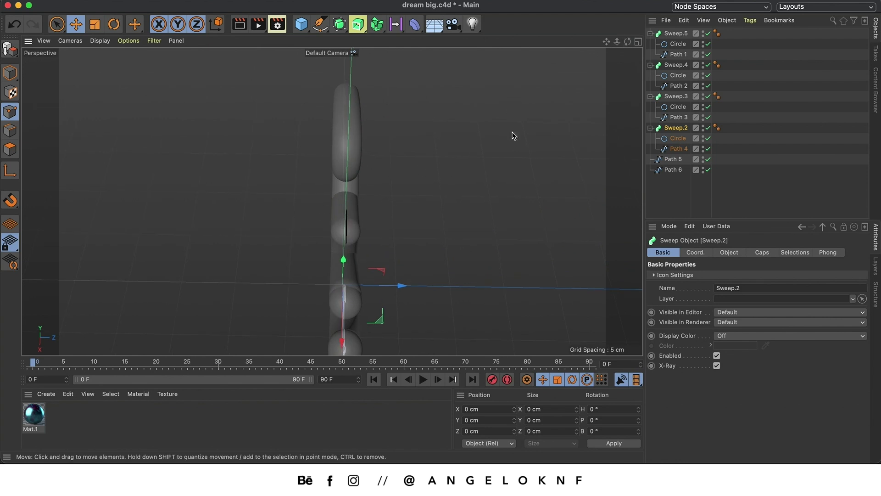
{"action": "left_click_drag", "start_coordinate": [627, 42], "coordinate": [730, 2]}
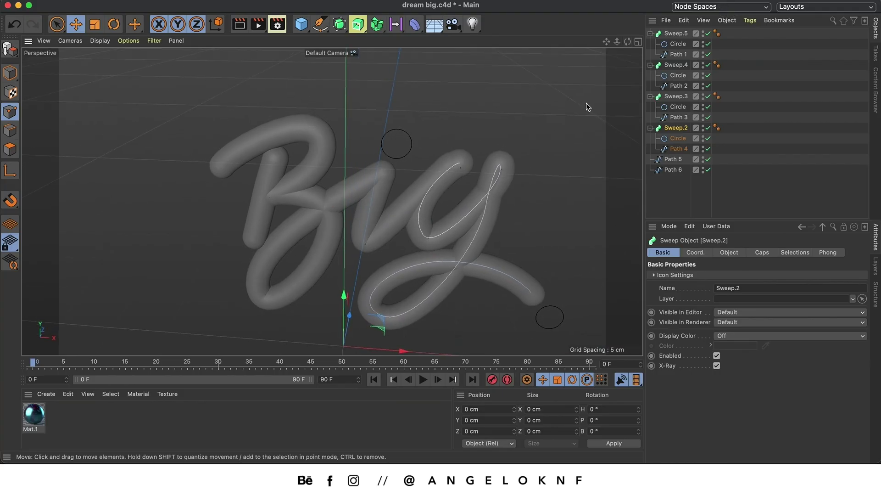
{"action": "middle_click", "coordinate": [586, 103]}
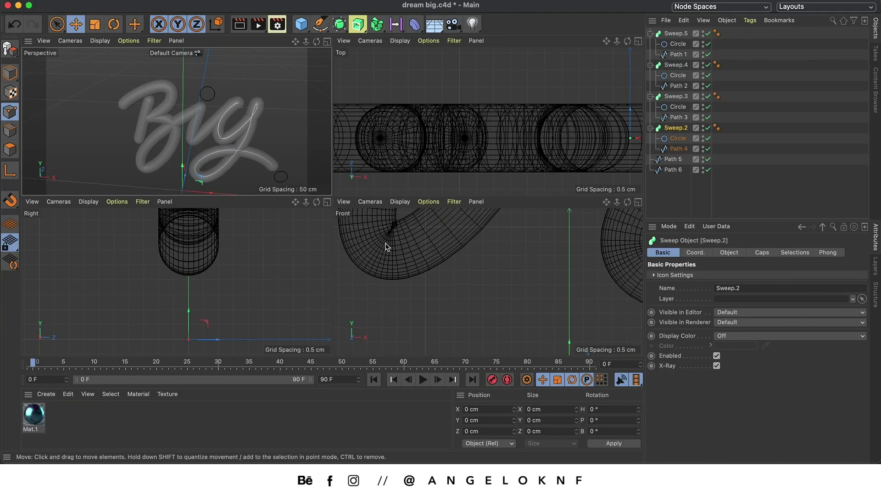
{"action": "left_click", "coordinate": [165, 105]}
{"action": "scroll", "coordinate": [163, 109], "scroll_direction": "up", "scroll_amount": 5}
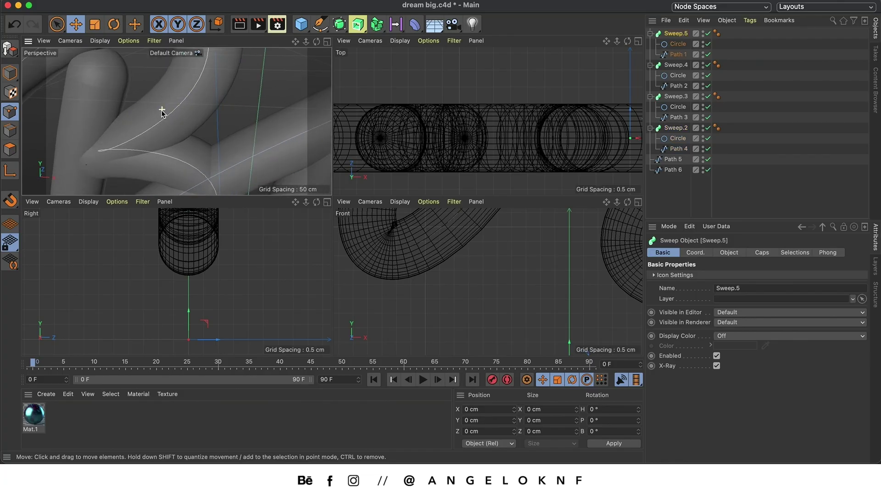
{"action": "scroll", "coordinate": [170, 114], "scroll_direction": "up", "scroll_amount": 3}
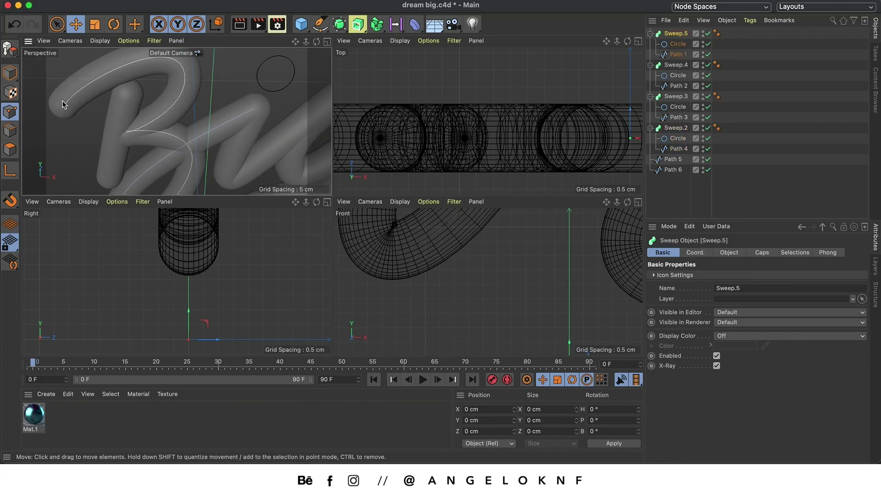
{"action": "scroll", "coordinate": [68, 106], "scroll_direction": "up", "scroll_amount": 4}
{"action": "scroll", "coordinate": [87, 106], "scroll_direction": "up", "scroll_amount": 2}
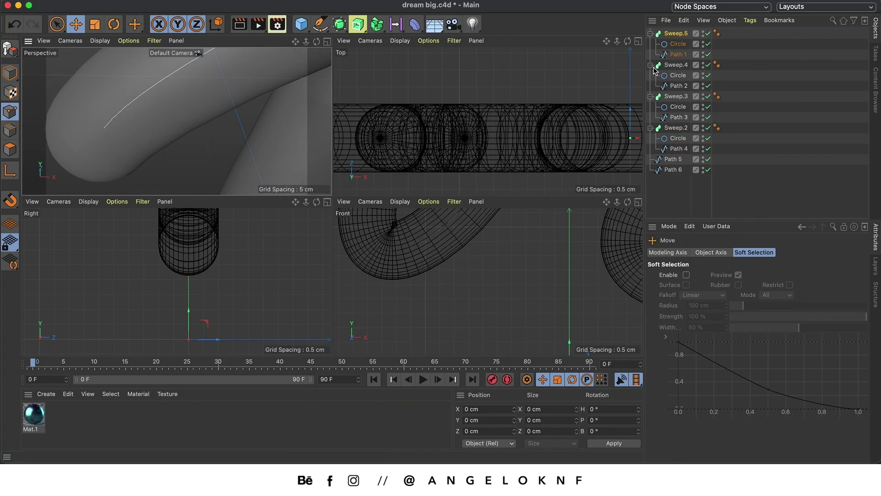
{"action": "left_click", "coordinate": [679, 54]}
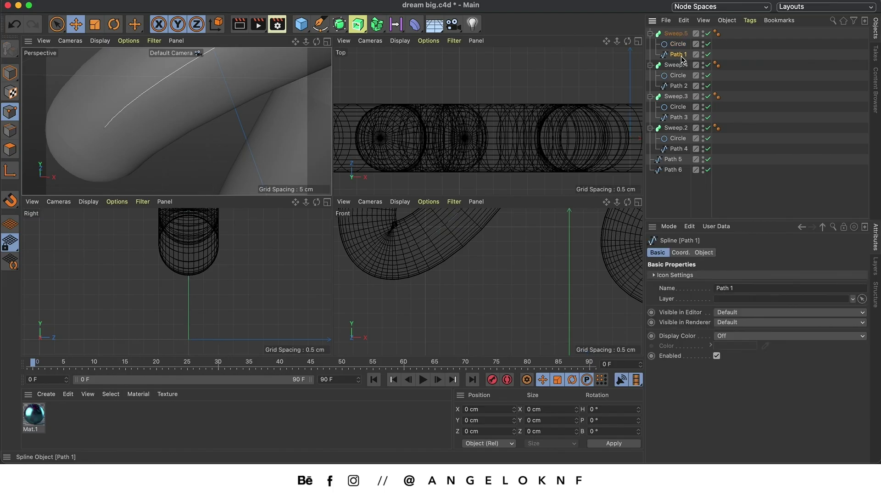
{"action": "left_click", "coordinate": [105, 129]}
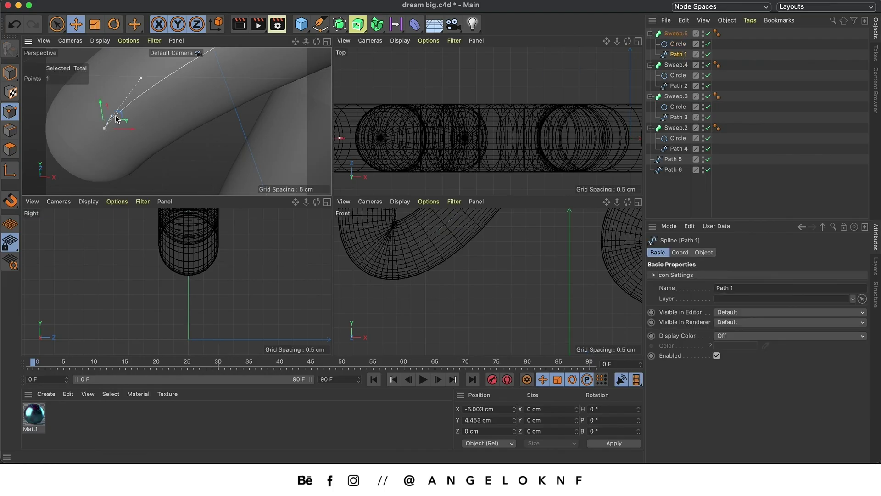
Move Path 1's end point on the B's upper stroke to about X -5.786, Y 4.414, Z 0.062 cm.
{"action": "scroll", "coordinate": [137, 123], "scroll_direction": "down", "scroll_amount": 4}
{"action": "scroll", "coordinate": [142, 127], "scroll_direction": "down", "scroll_amount": 1}
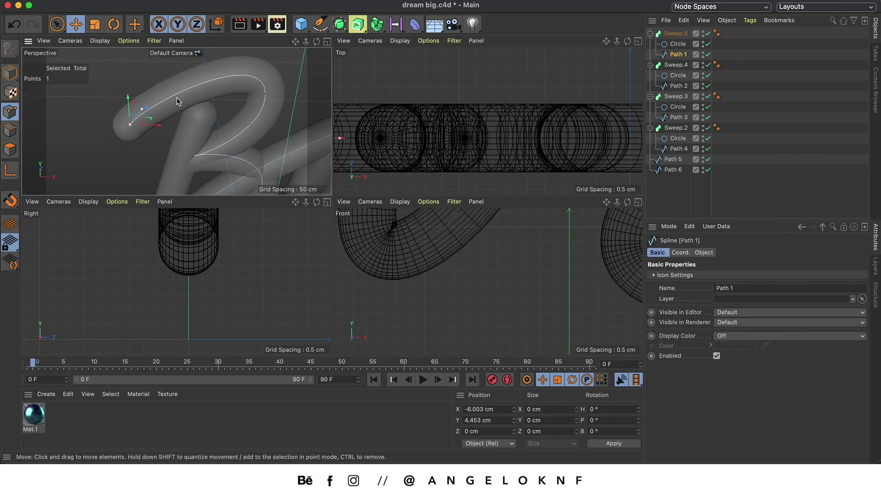
{"action": "mouse_move", "coordinate": [142, 114]}
{"action": "left_mouse_down"}
{"action": "mouse_move", "coordinate": [147, 82]}
{"action": "mouse_move", "coordinate": [159, 82]}
{"action": "mouse_move", "coordinate": [151, 80]}
{"action": "mouse_move", "coordinate": [127, 116]}
{"action": "mouse_move", "coordinate": [179, 125]}
{"action": "mouse_move", "coordinate": [136, 121]}
{"action": "mouse_move", "coordinate": [150, 100]}
{"action": "mouse_move", "coordinate": [133, 137]}
{"action": "mouse_move", "coordinate": [144, 120]}
{"action": "left_mouse_up"}
{"action": "key", "text": "ctrl+z"}
{"action": "key", "text": "s"}
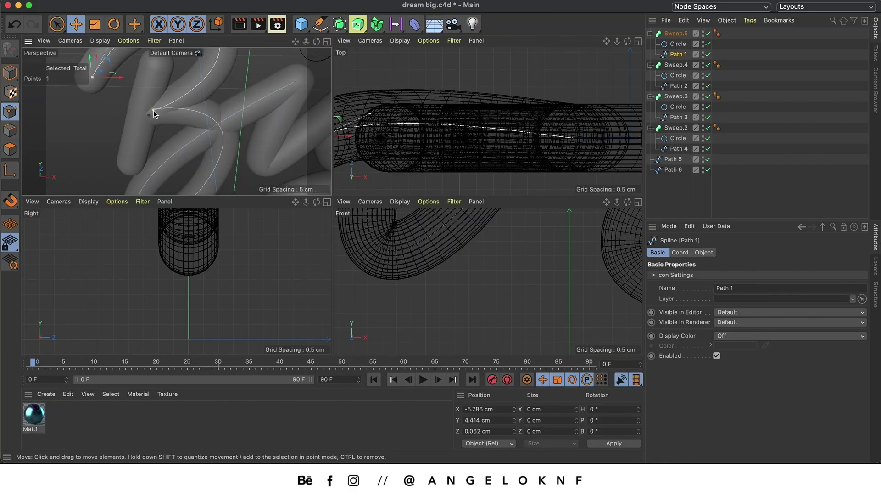
Push Path 1's point at the B's middle joint back in depth to about Z 0.693 cm, behind the stem.
{"action": "key", "text": "s"}
{"action": "left_click_drag", "start_coordinate": [200, 102], "coordinate": [232, 133]}
{"action": "scroll", "coordinate": [161, 144], "scroll_direction": "down", "scroll_amount": 6}
{"action": "key", "text": "s"}
{"action": "left_click_drag", "start_coordinate": [177, 120], "coordinate": [140, 148]}
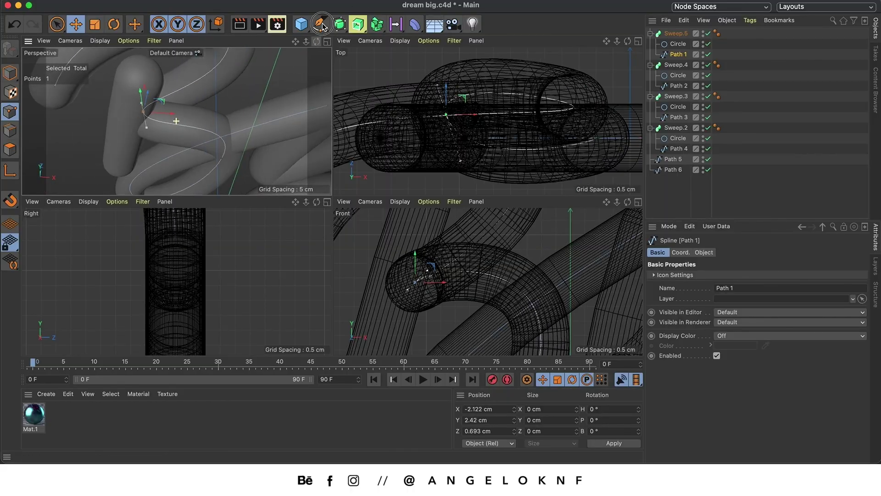
Pull Path 2's points forward in depth, the B stem's lower point to about Z -1.925 cm and its upper point to about Z -1.242 cm.
{"action": "left_click", "coordinate": [167, 122]}
{"action": "key", "text": "s"}
{"action": "left_click_drag", "start_coordinate": [188, 90], "coordinate": [196, 94]}
{"action": "scroll", "coordinate": [160, 119], "scroll_direction": "down", "scroll_amount": 5}
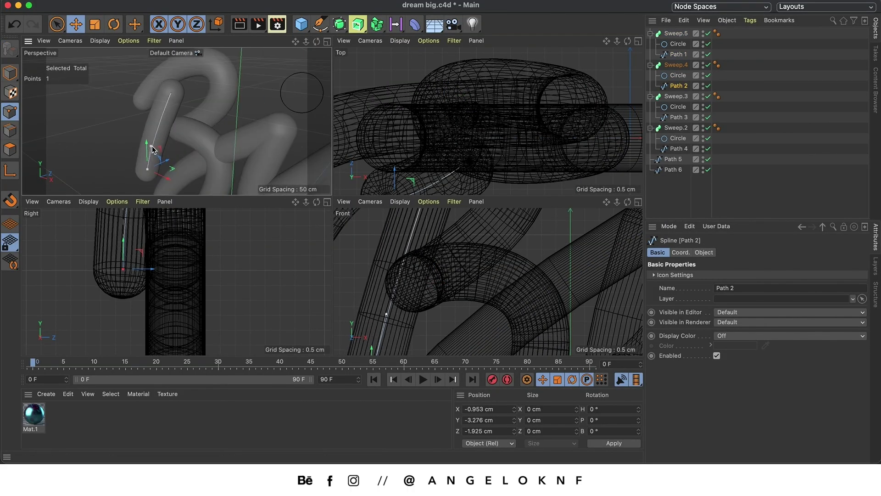
{"action": "left_click", "coordinate": [133, 128]}
{"action": "left_click", "coordinate": [177, 101]}
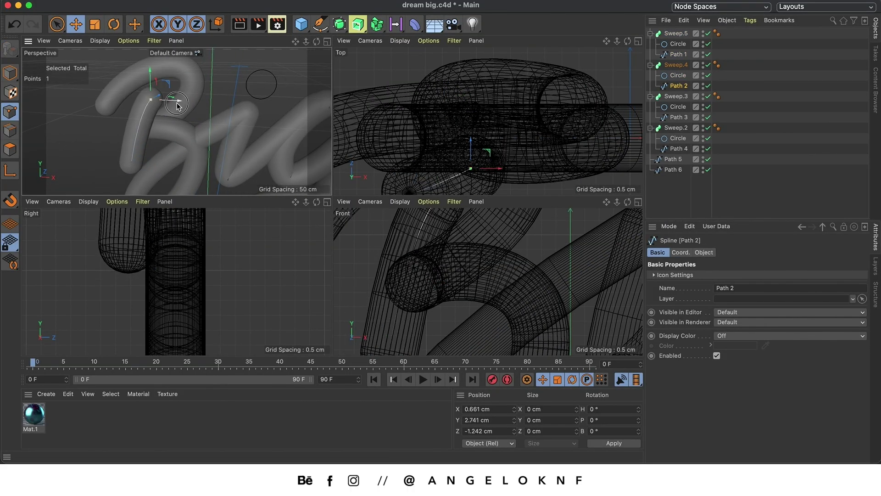
Move Path 1's point at the lower-left bend of the B's bottom loop to about X -4.28, Y -4.868, Z 1.633 cm.
{"action": "key", "text": "s"}
{"action": "left_click_drag", "start_coordinate": [177, 118], "coordinate": [193, 116]}
{"action": "scroll", "coordinate": [193, 115], "scroll_direction": "down", "scroll_amount": 3}
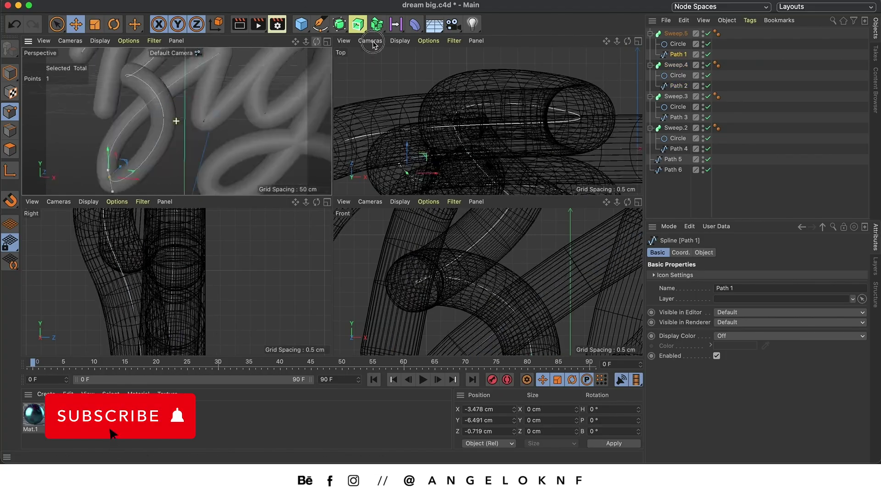
{"action": "left_click", "coordinate": [118, 191]}
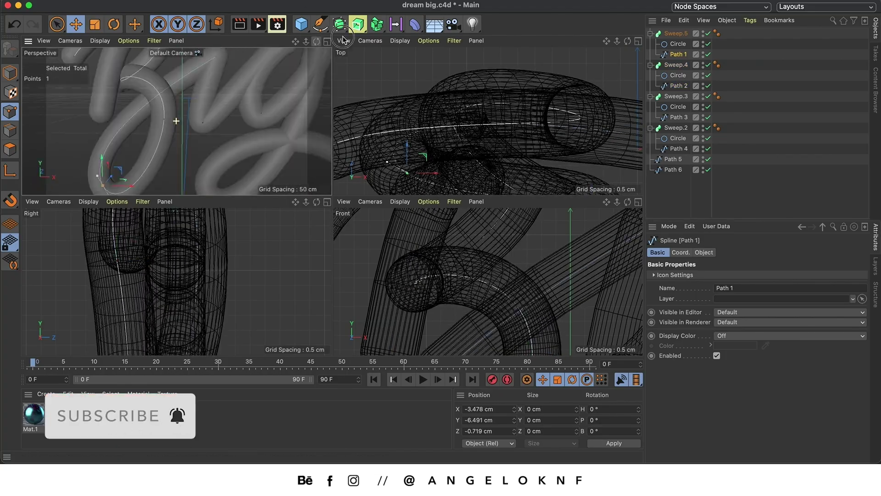
{"action": "left_click_drag", "start_coordinate": [119, 191], "coordinate": [151, 152], "text": "alt"}
{"action": "scroll", "coordinate": [184, 142], "scroll_direction": "down", "scroll_amount": 3}
{"action": "left_click", "coordinate": [185, 142]}
{"action": "key", "text": "s"}
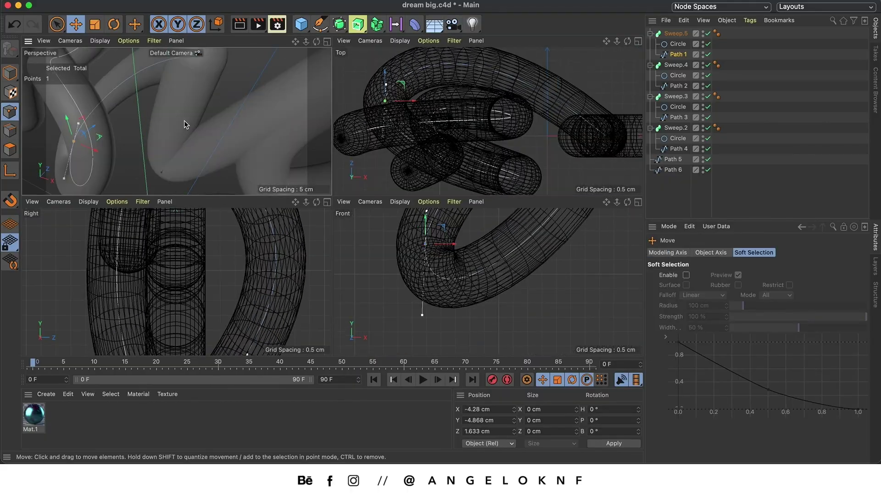
Rotate the tangents at Path 3's lower bend, by about 45°, and at its upper end point to curve the i in depth.
{"action": "left_click", "coordinate": [183, 120]}
{"action": "left_click", "coordinate": [193, 97]}
{"action": "key", "text": "r"}
{"action": "left_click", "coordinate": [186, 113]}
{"action": "key", "text": "s"}
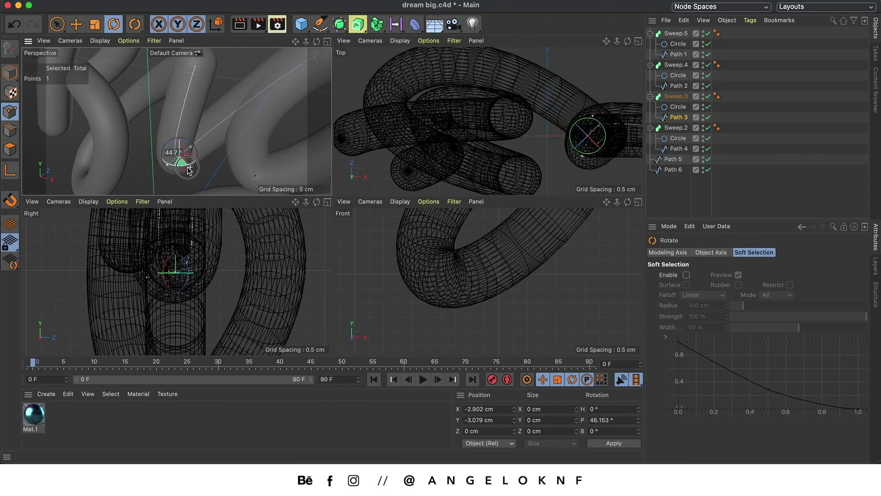
{"action": "key", "text": "s"}
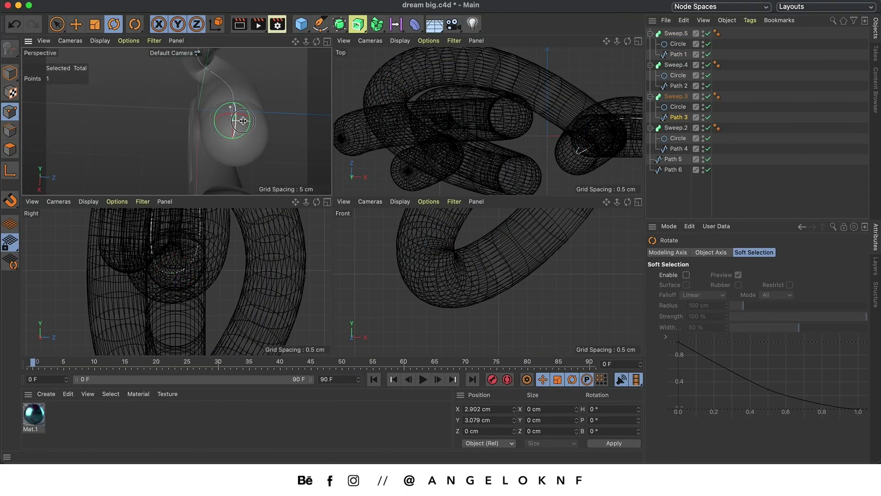
{"action": "key", "text": "e"}
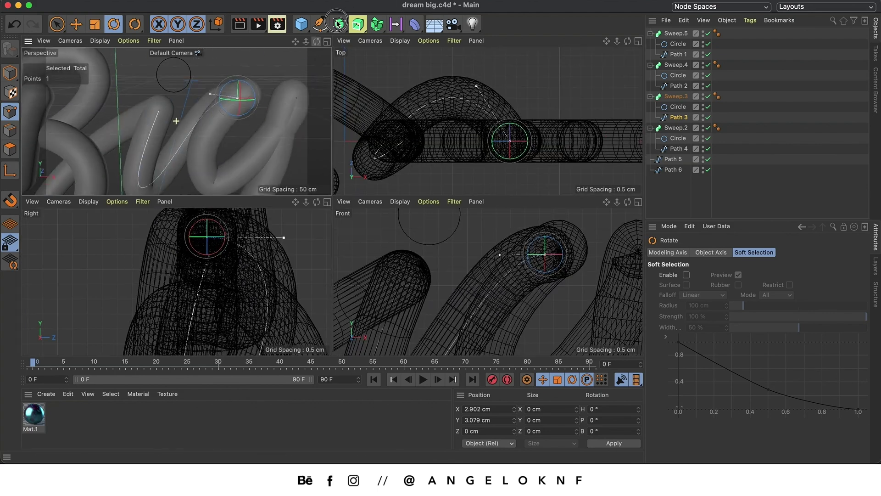
Bring Path 4's end point on the g's tail forward to about Z -3.162 cm and select Path 1's lower-left loop point in the enlarged perspective view.
{"action": "left_click", "coordinate": [198, 121]}
{"action": "left_click", "coordinate": [198, 121]}
{"action": "key", "text": "s"}
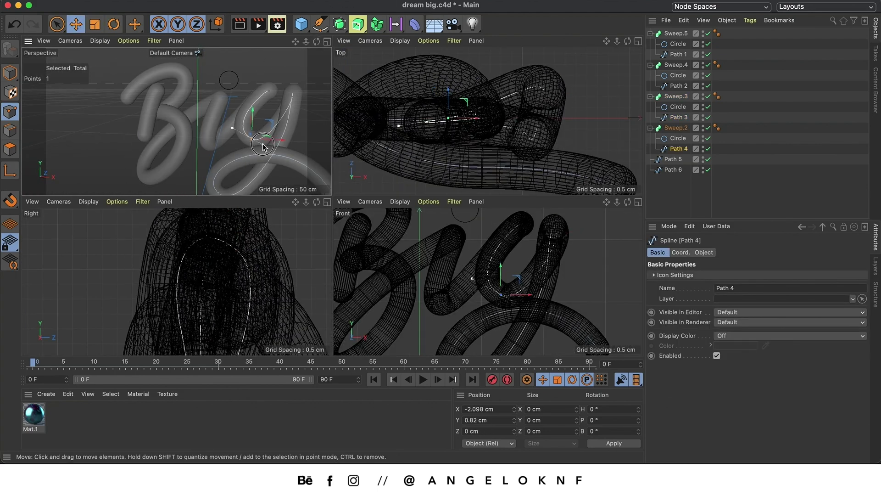
{"action": "left_click", "coordinate": [274, 159]}
{"action": "left_click_drag", "start_coordinate": [293, 40], "coordinate": [296, 80]}
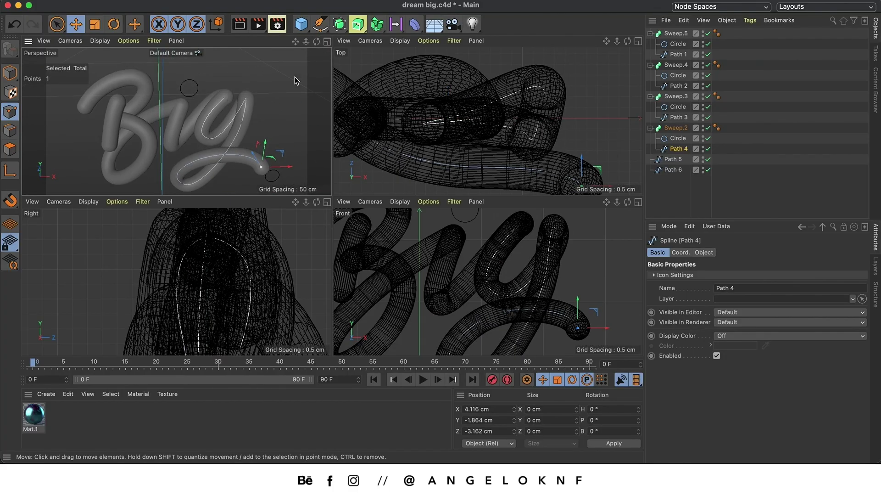
{"action": "middle_click", "coordinate": [318, 85]}
{"action": "left_click", "coordinate": [181, 274]}
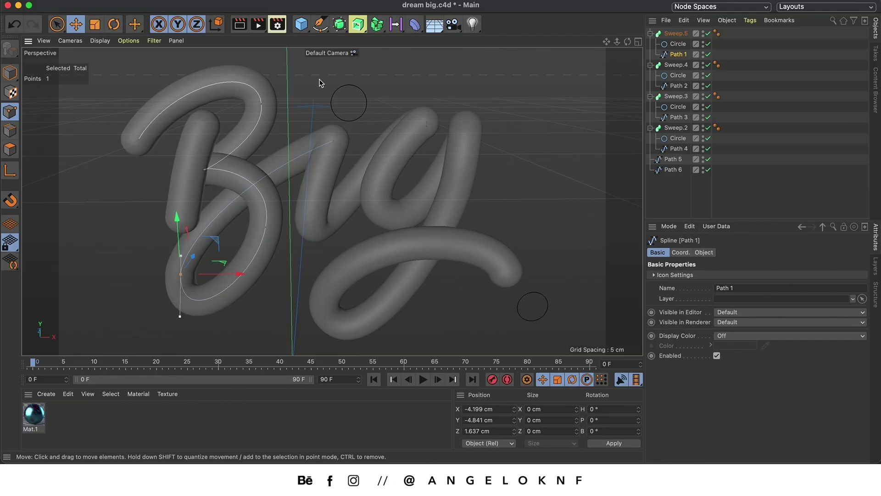
Add a Sphere primitive and set its radius to 1 cm.
{"action": "left_click", "coordinate": [300, 27]}
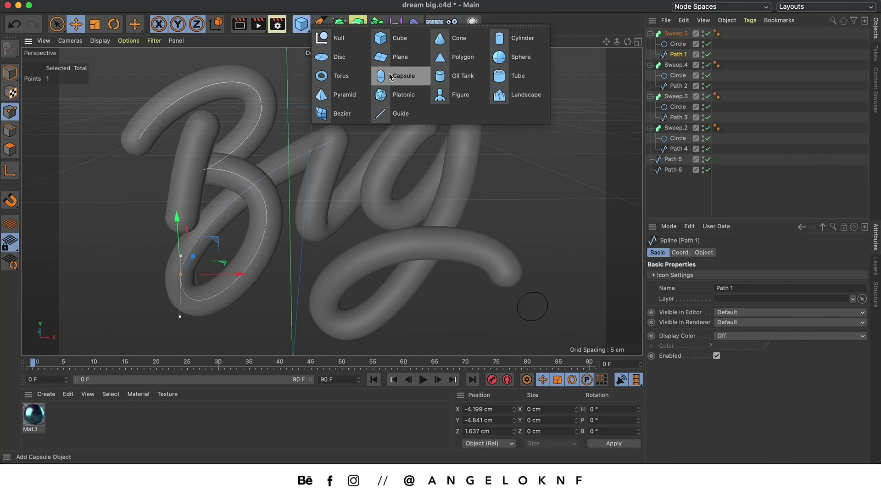
{"action": "left_click", "coordinate": [518, 58]}
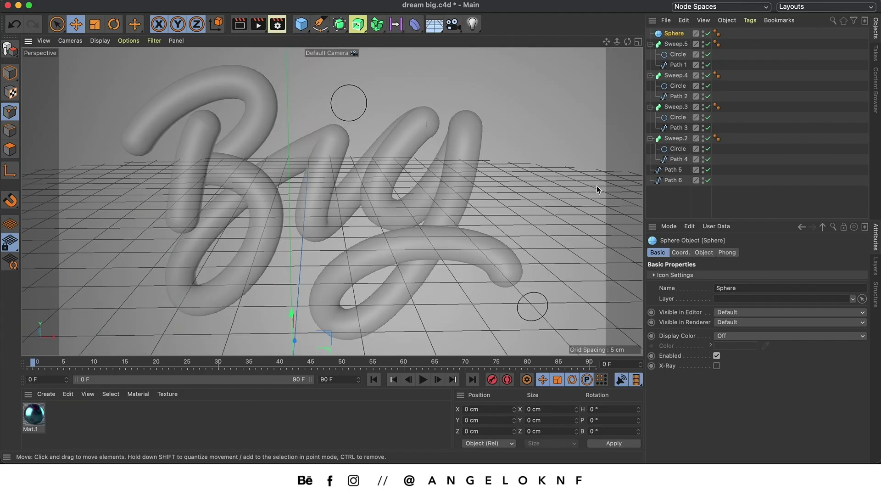
{"action": "left_click", "coordinate": [710, 254]}
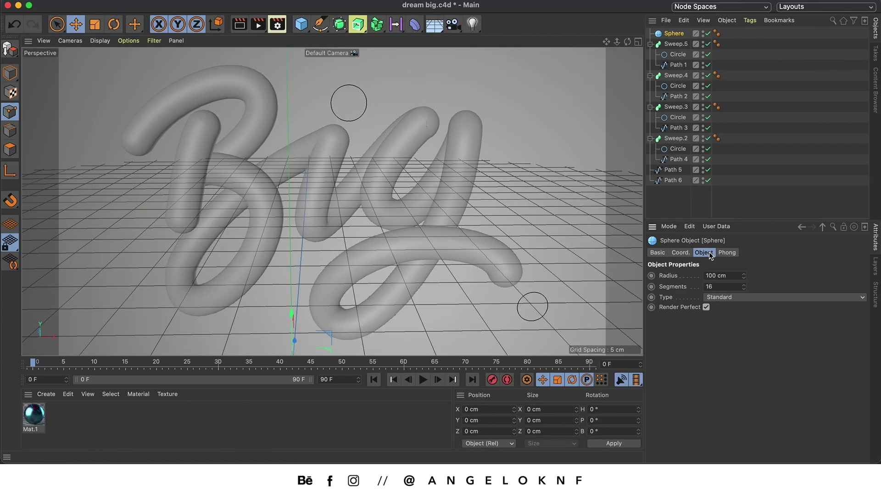
{"action": "double_click", "coordinate": [710, 275]}
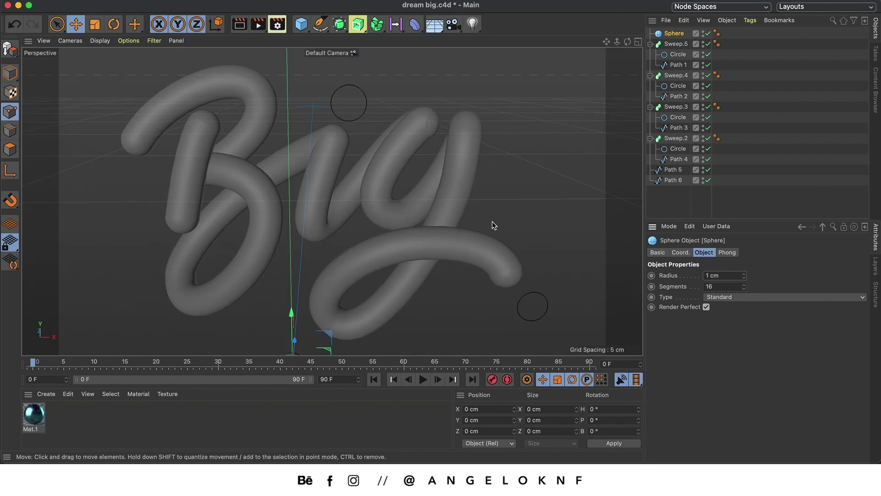
Move the sphere just below the end of the g's tail to match the small circle in the lettering.
{"action": "scroll", "coordinate": [491, 223], "scroll_direction": "down", "scroll_amount": 5}
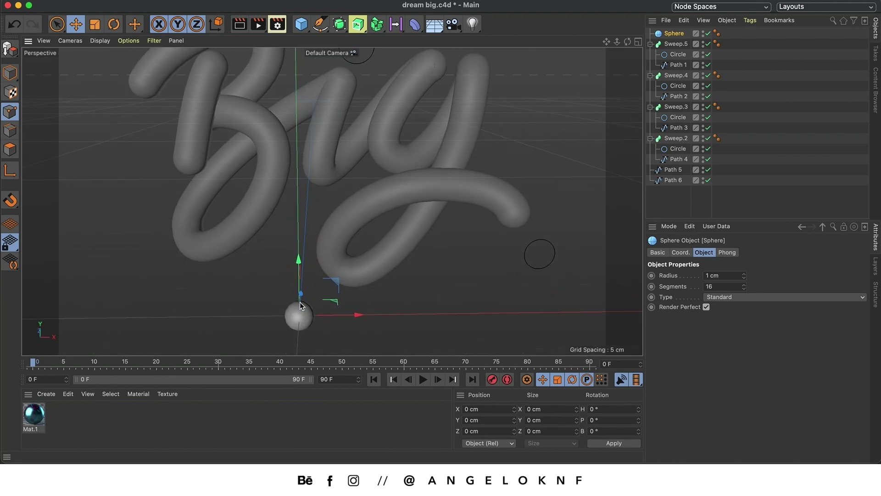
{"action": "left_click_drag", "start_coordinate": [358, 315], "coordinate": [598, 304]}
{"action": "left_click_drag", "start_coordinate": [543, 256], "coordinate": [565, 211]}
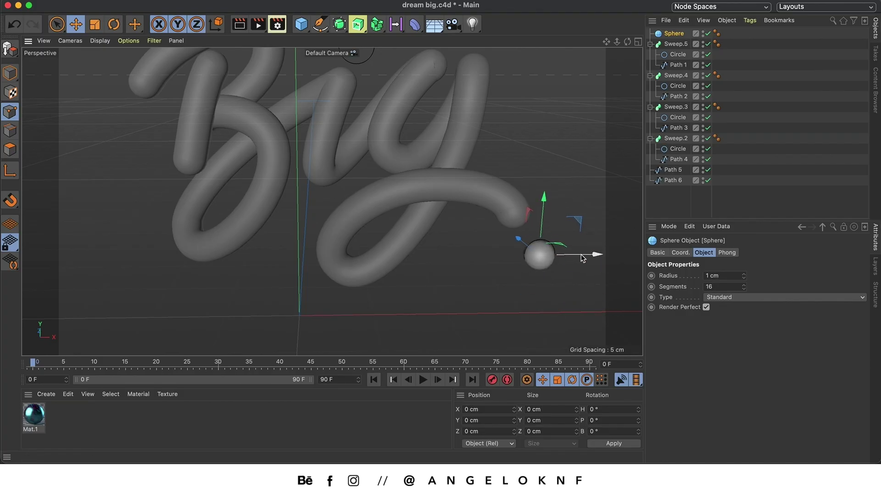
{"action": "left_click_drag", "start_coordinate": [627, 42], "coordinate": [415, 171]}
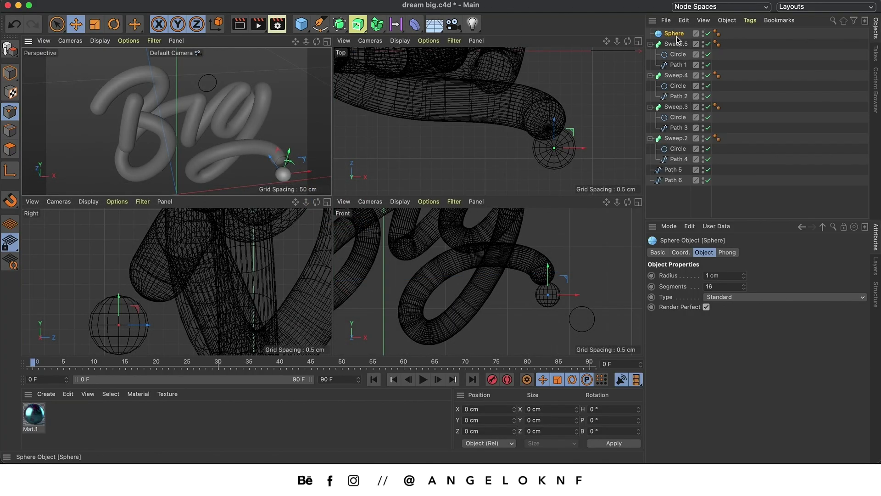
Duplicate the sphere and position the copy above the i as its dot, aligned in depth with the lettering.
{"action": "key", "text": "ctrl+c"}
{"action": "key", "text": "ctrl+v"}
{"action": "left_click_drag", "start_coordinate": [289, 151], "coordinate": [227, 108]}
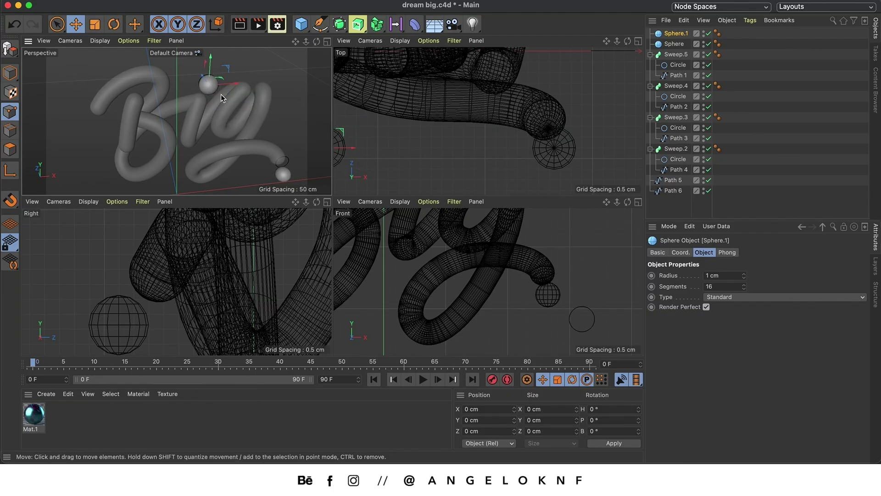
{"action": "scroll", "coordinate": [211, 93], "scroll_direction": "up", "scroll_amount": 10}
{"action": "left_click_drag", "start_coordinate": [148, 91], "coordinate": [275, 110]}
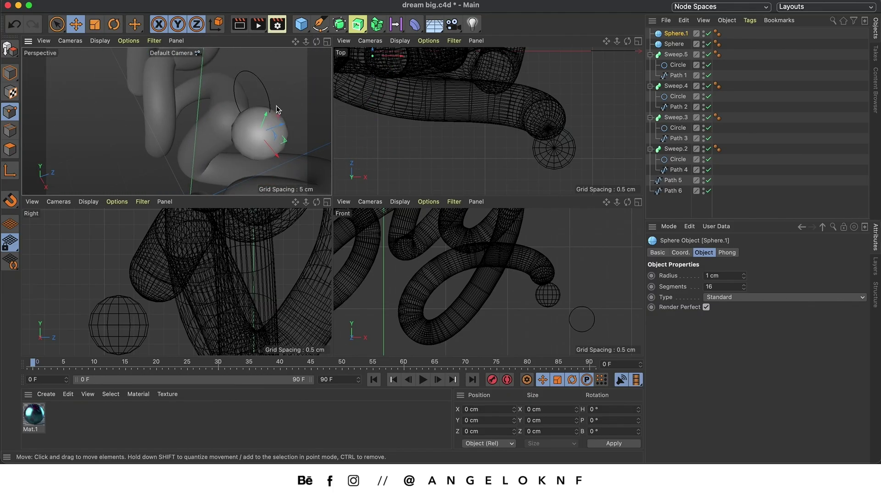
{"action": "left_click_drag", "start_coordinate": [316, 41], "coordinate": [321, 51]}
{"action": "scroll", "coordinate": [266, 269], "scroll_direction": "up", "scroll_amount": 3}
{"action": "scroll", "coordinate": [497, 266], "scroll_direction": "down", "scroll_amount": 3}
{"action": "left_click_drag", "start_coordinate": [487, 275], "coordinate": [475, 228]}
{"action": "left_click_drag", "start_coordinate": [316, 41], "coordinate": [269, 78]}
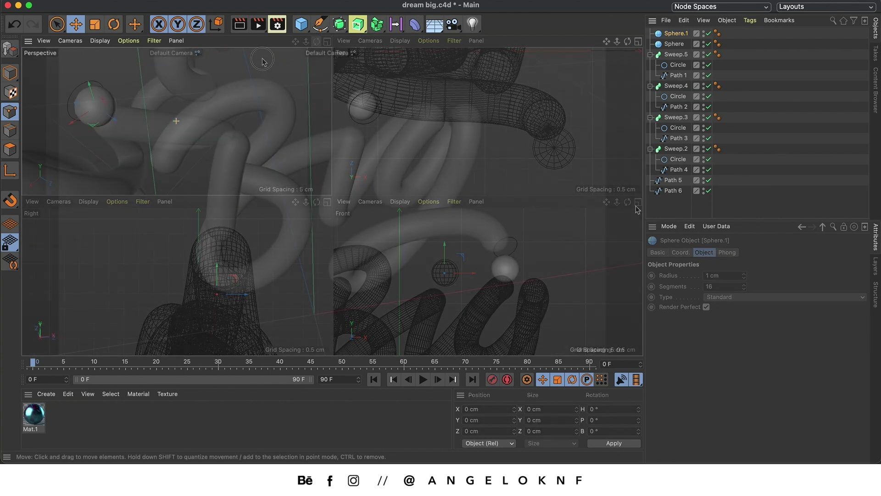
Delete the leftover Path 5 and Path 6 splines and add a Floor object to the scene.
{"action": "left_click_drag", "start_coordinate": [680, 202], "coordinate": [663, 174]}
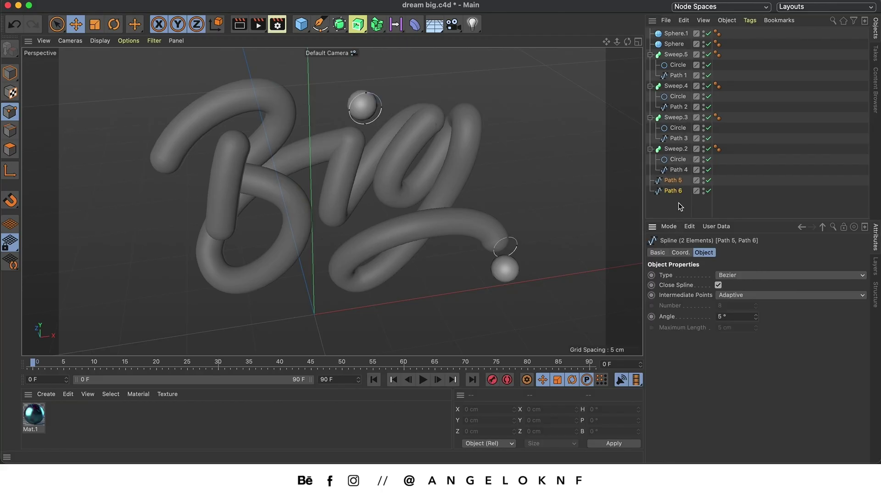
{"action": "key", "text": "Delete"}
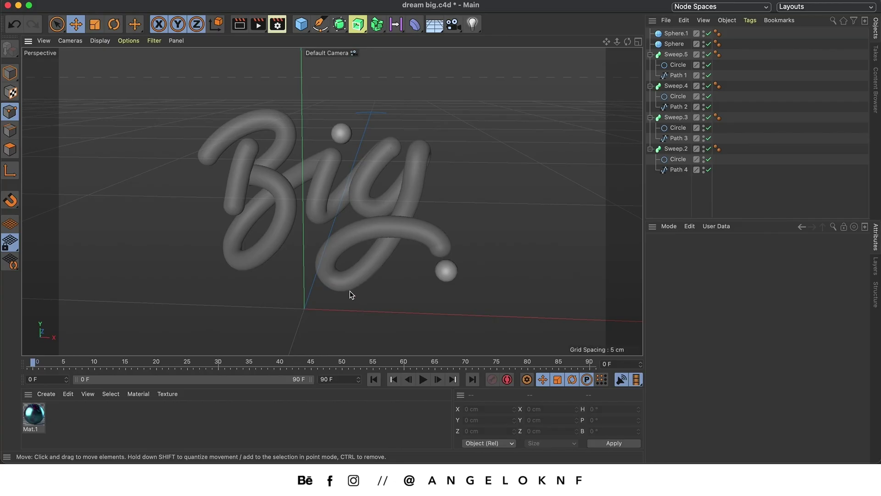
{"action": "left_click", "coordinate": [435, 27]}
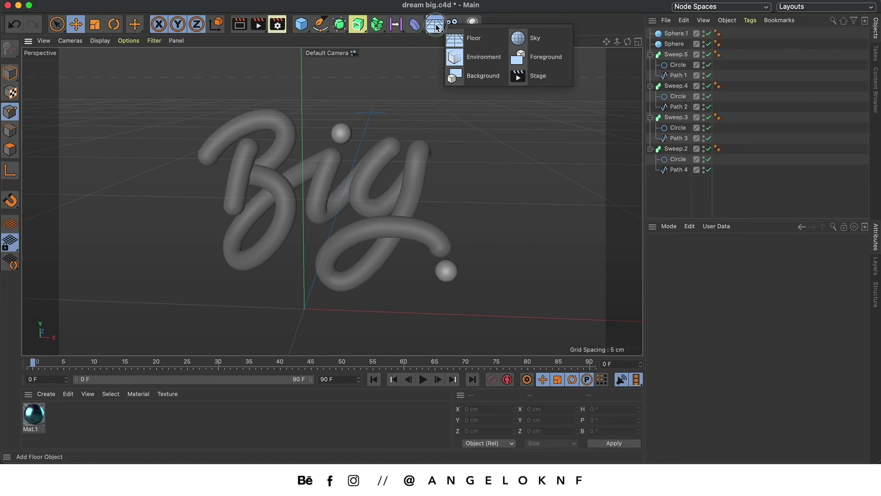
{"action": "left_click", "coordinate": [483, 42]}
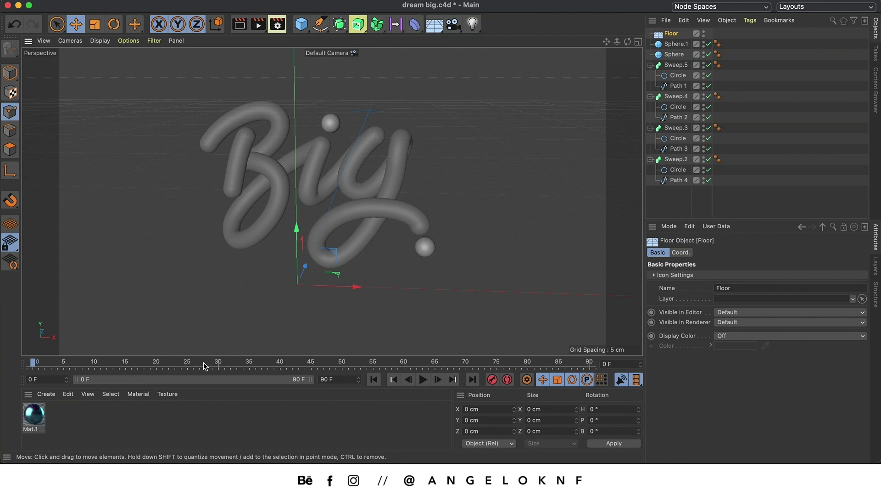
Create a new purple material with color hue 252° and saturation 52%, and assign it to the Floor.
{"action": "left_click", "coordinate": [97, 421]}
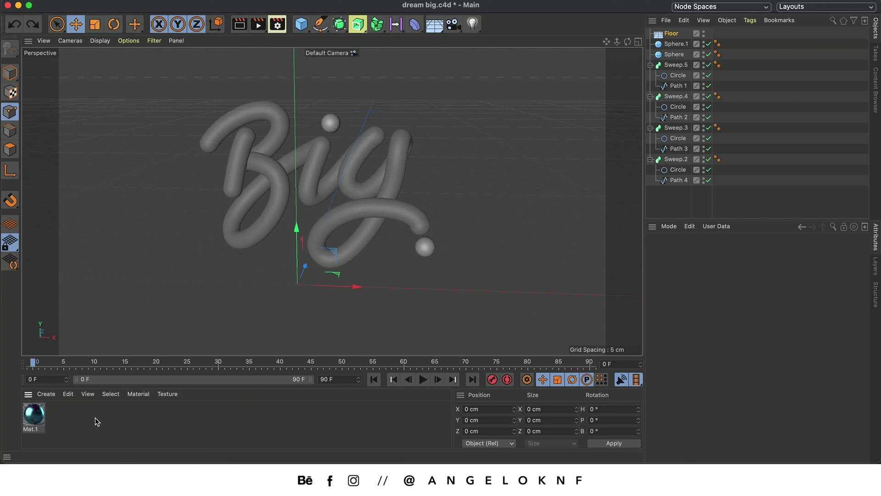
{"action": "double_click", "coordinate": [93, 420]}
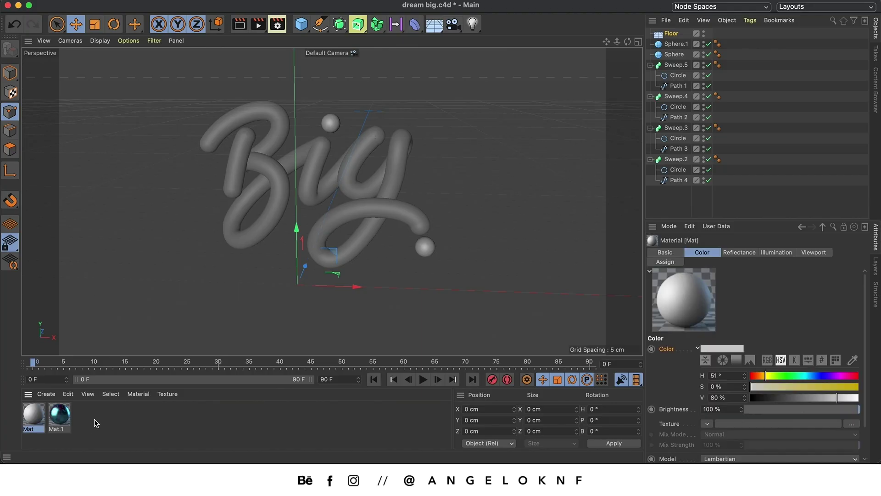
{"action": "double_click", "coordinate": [33, 415]}
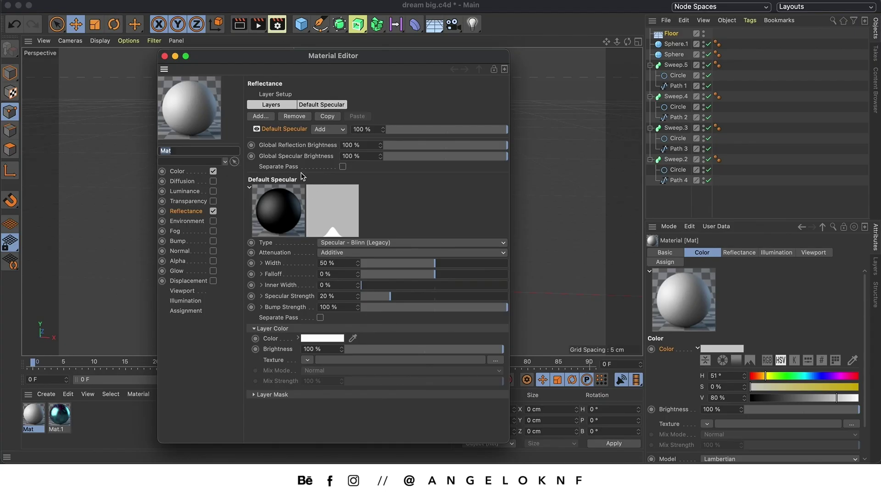
{"action": "left_click", "coordinate": [177, 171]}
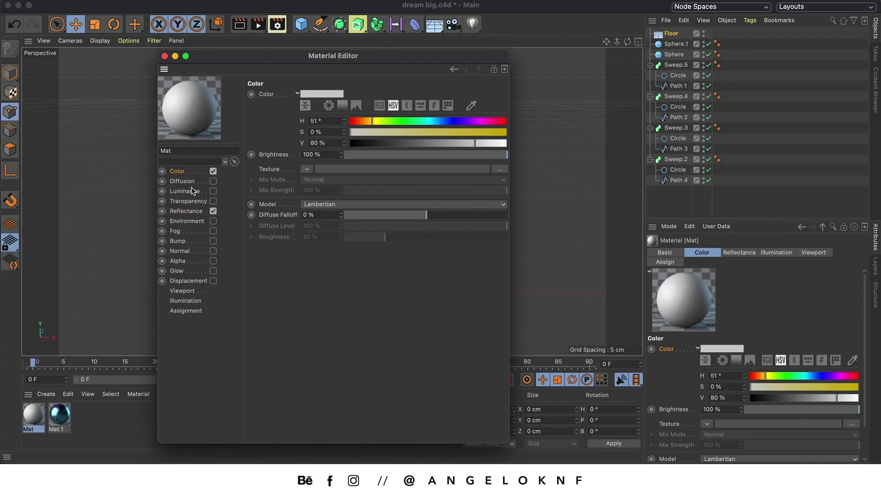
{"action": "mouse_move", "coordinate": [388, 121]}
{"action": "left_mouse_down"}
{"action": "mouse_move", "coordinate": [468, 125]}
{"action": "mouse_move", "coordinate": [460, 125]}
{"action": "left_mouse_up"}
{"action": "mouse_move", "coordinate": [454, 132]}
{"action": "left_mouse_down"}
{"action": "mouse_move", "coordinate": [403, 136]}
{"action": "mouse_move", "coordinate": [439, 137]}
{"action": "mouse_move", "coordinate": [431, 137]}
{"action": "left_mouse_up"}
{"action": "left_click", "coordinate": [164, 55]}
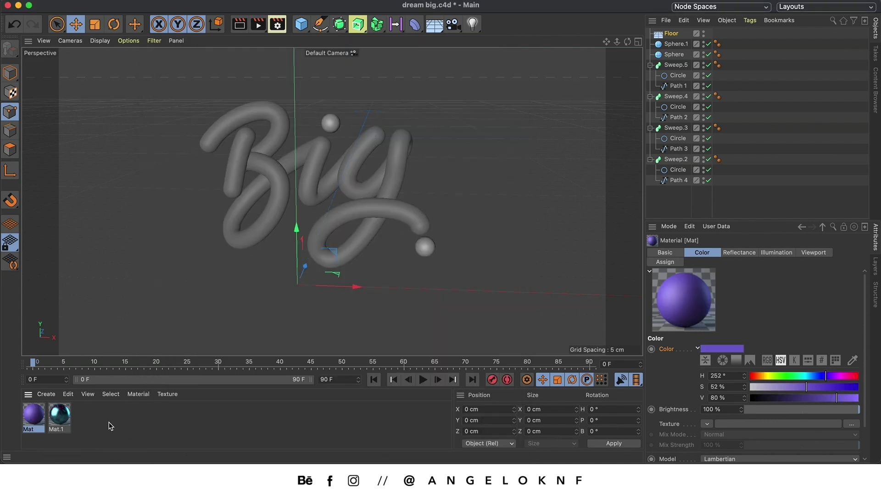
{"action": "left_click_drag", "start_coordinate": [35, 423], "coordinate": [671, 34]}
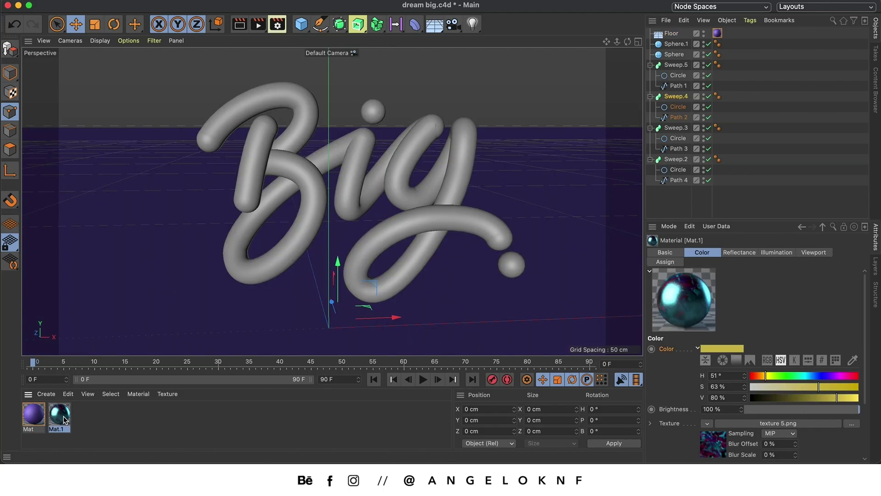
Assign the Mat.1 material to all four sweeps and both spheres, and render the active view.
{"action": "left_click_drag", "start_coordinate": [63, 418], "coordinate": [671, 67]}
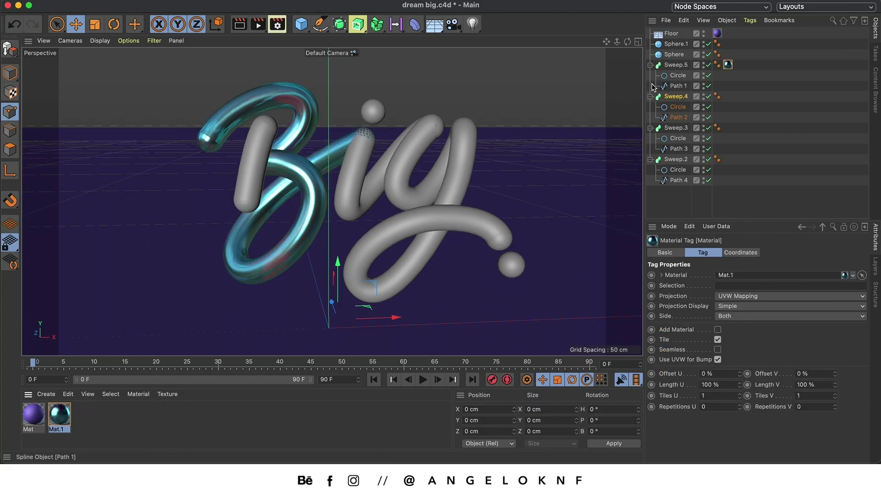
{"action": "left_click_drag", "start_coordinate": [59, 416], "coordinate": [674, 96]}
{"action": "mouse_move", "coordinate": [60, 415]}
{"action": "left_mouse_down"}
{"action": "mouse_move", "coordinate": [378, 257]}
{"action": "mouse_move", "coordinate": [678, 128]}
{"action": "mouse_move", "coordinate": [675, 159]}
{"action": "left_mouse_up"}
{"action": "left_click_drag", "start_coordinate": [60, 415], "coordinate": [673, 54]}
{"action": "left_click", "coordinate": [239, 24]}
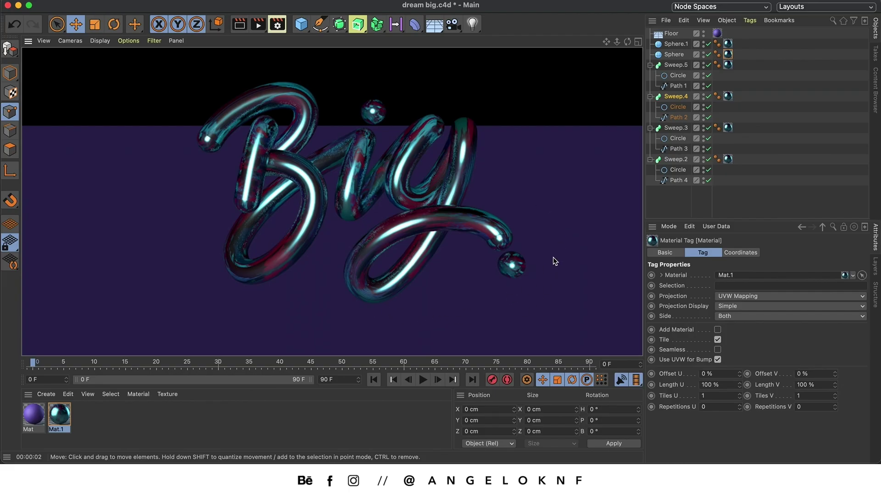
Add a Compositing tag to the Floor, disable Seen by Camera, and render the active view.
{"action": "right_click", "coordinate": [670, 33]}
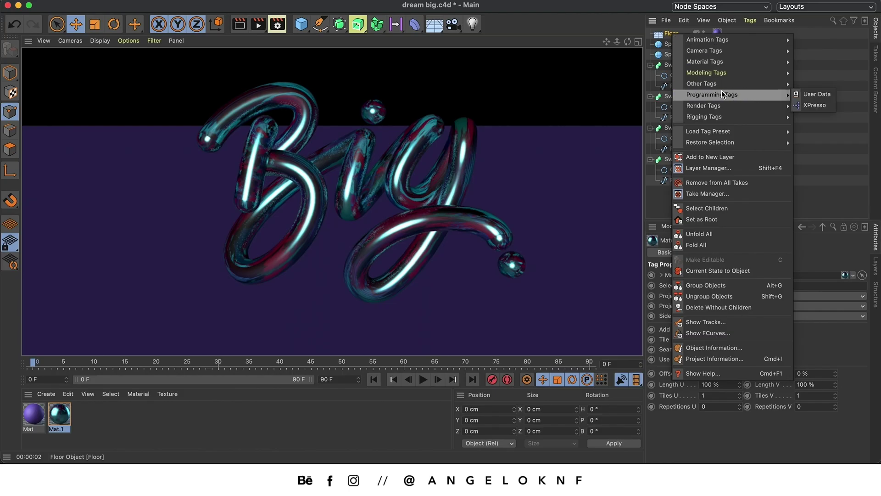
{"action": "mouse_move", "coordinate": [728, 109]}
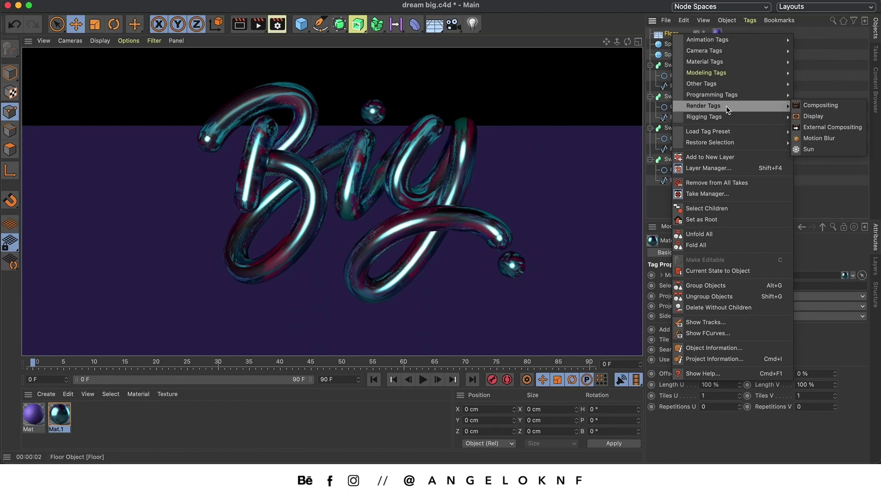
{"action": "left_click", "coordinate": [831, 106]}
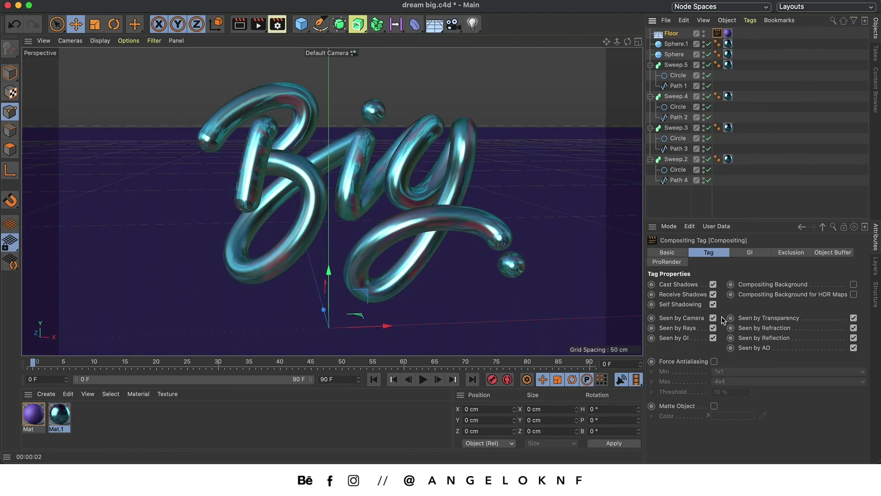
{"action": "left_click", "coordinate": [715, 318]}
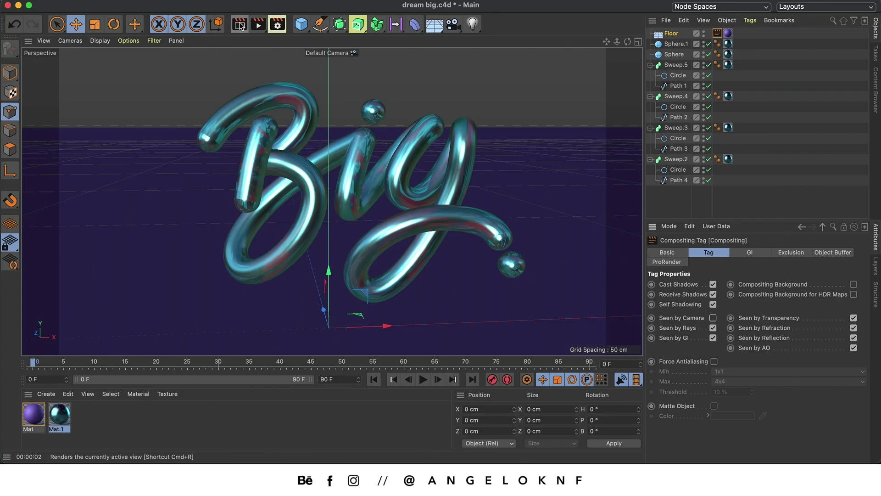
{"action": "left_click", "coordinate": [240, 26]}
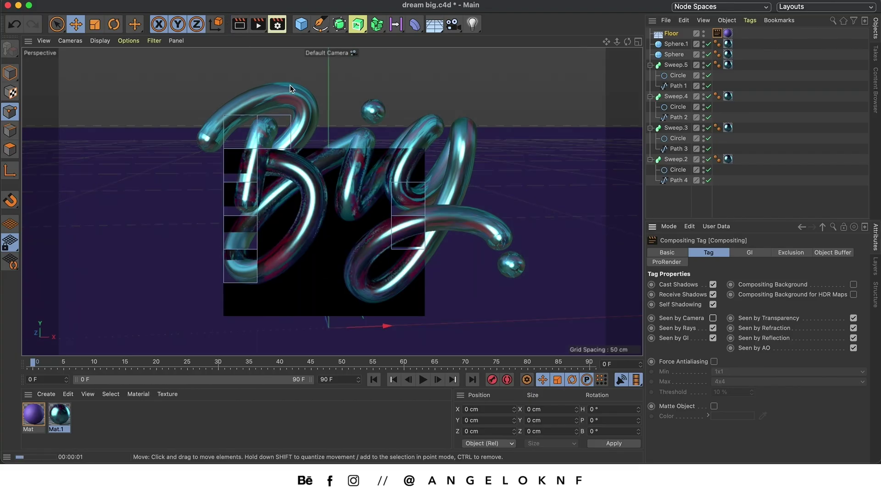